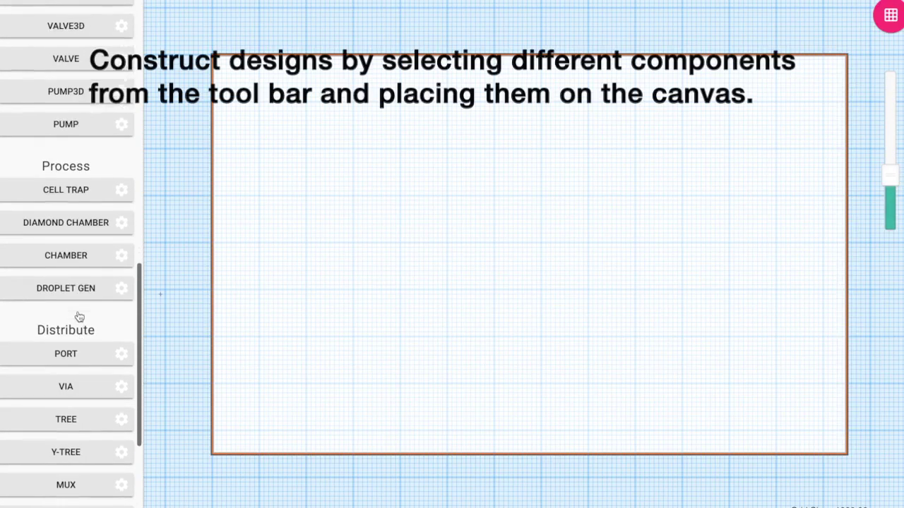
# Place two ports, one at the left and one at the right of the device.
pyautogui.scroll(-1, 78, 311)
pyautogui.click(71, 326)
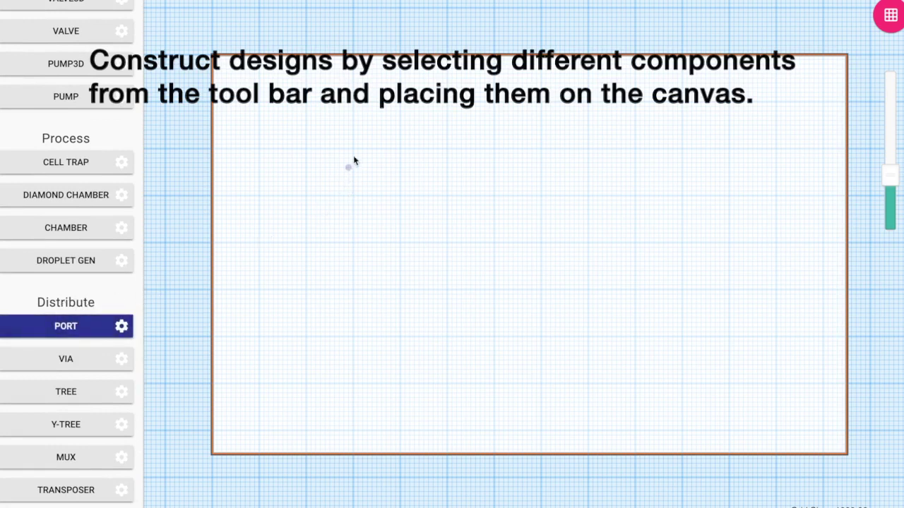
pyautogui.click(305, 197)
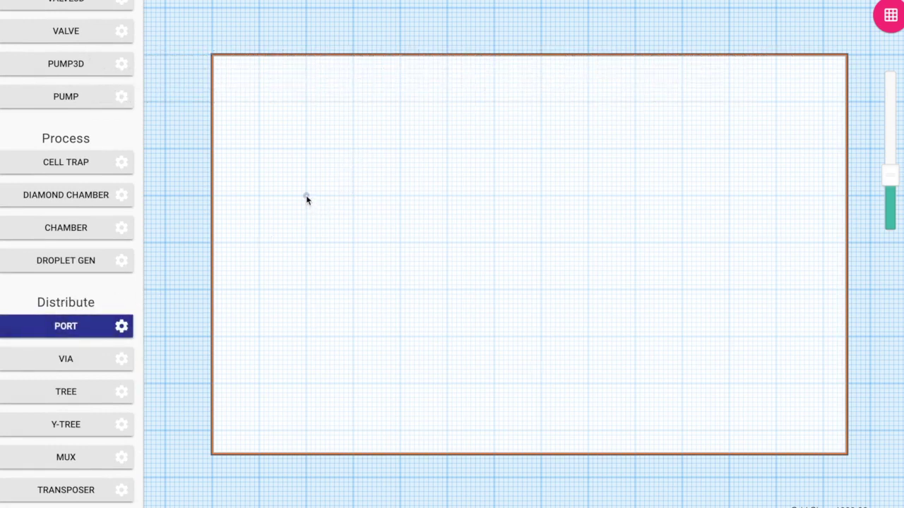
pyautogui.click(775, 195)
pyautogui.press('Escape')
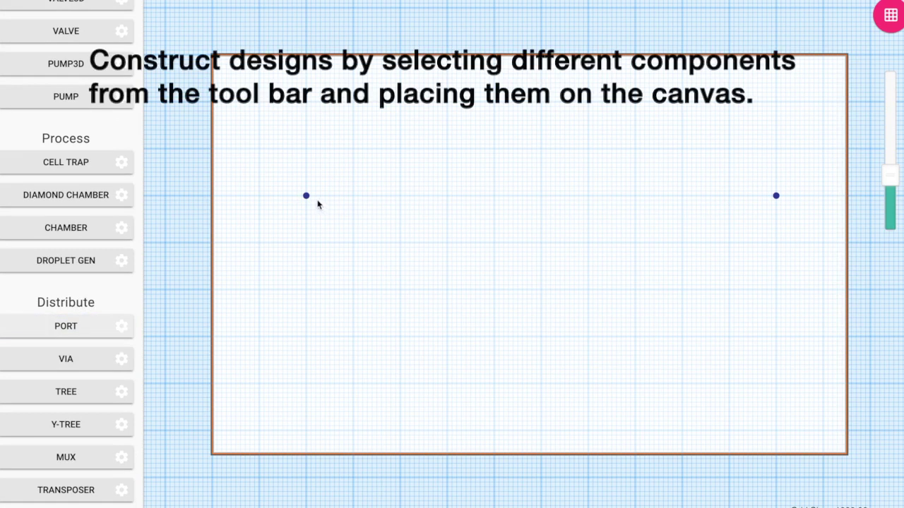
# Set the left port's radius to 1998 µm and copy it to the right port.
pyautogui.click(305, 196)
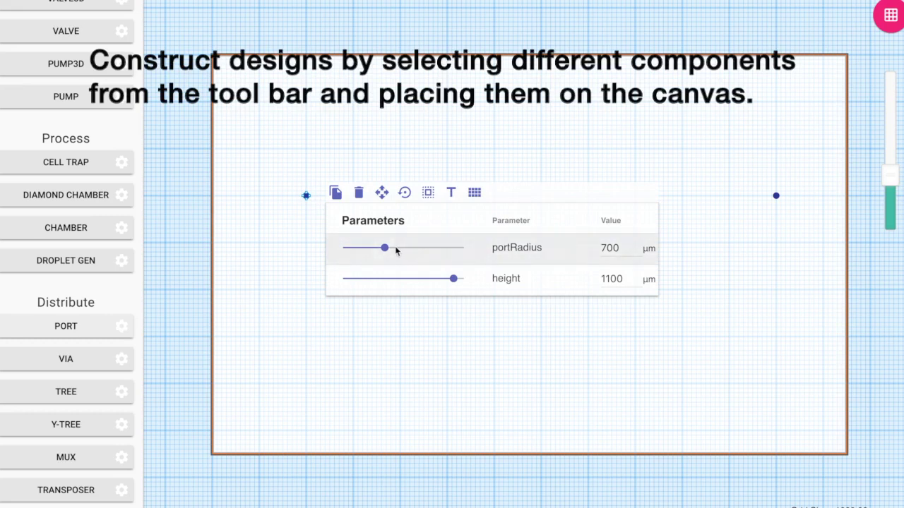
pyautogui.moveTo(384, 248); pyautogui.dragTo(486, 248)
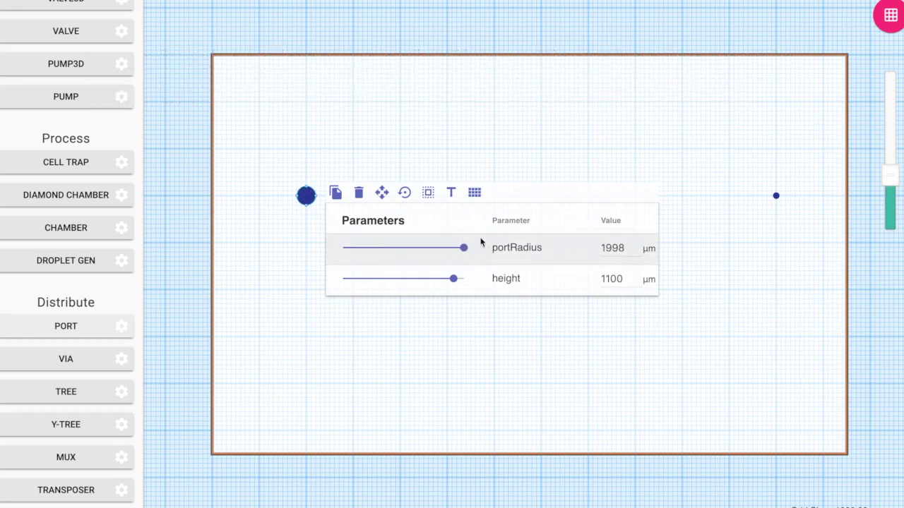
pyautogui.click(427, 194)
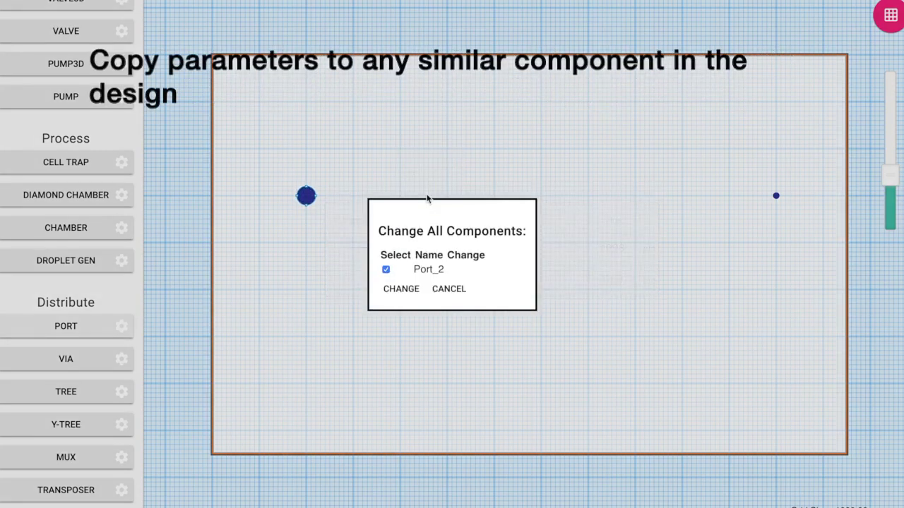
pyautogui.click(408, 290)
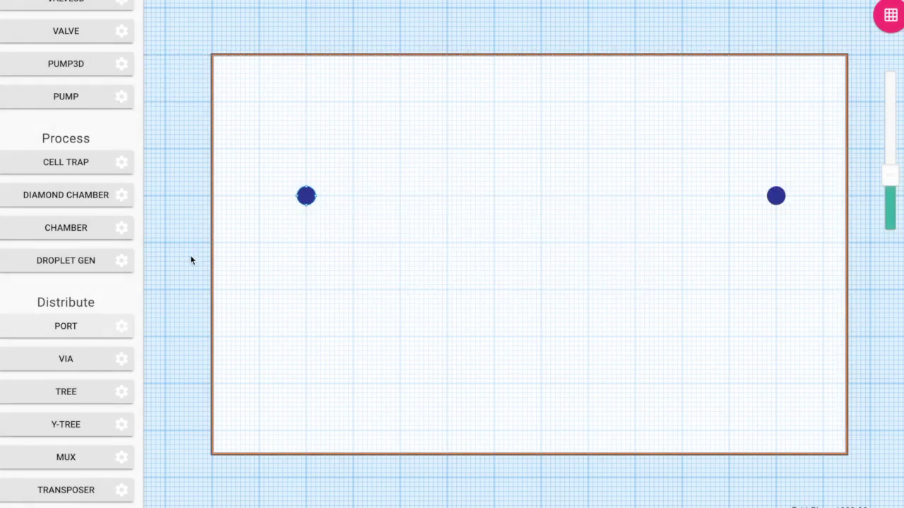
pyautogui.scroll(2, 98, 304)
# Place a horizontal serpentine mixer with 4 bends midway between the two ports.
pyautogui.scroll(1, 98, 305)
pyautogui.scroll(2, 97, 307)
pyautogui.scroll(2, 98, 308)
pyautogui.scroll(2, 96, 308)
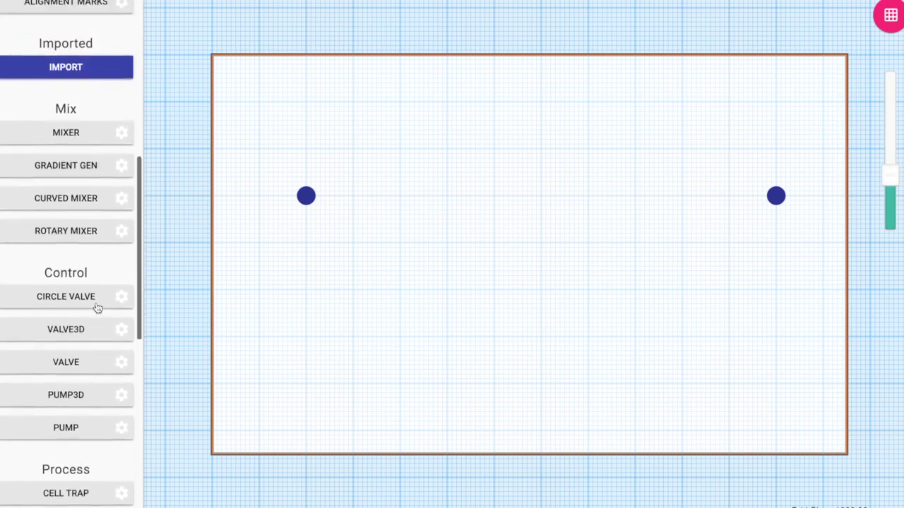
pyautogui.scroll(3, 95, 304)
pyautogui.click(72, 235)
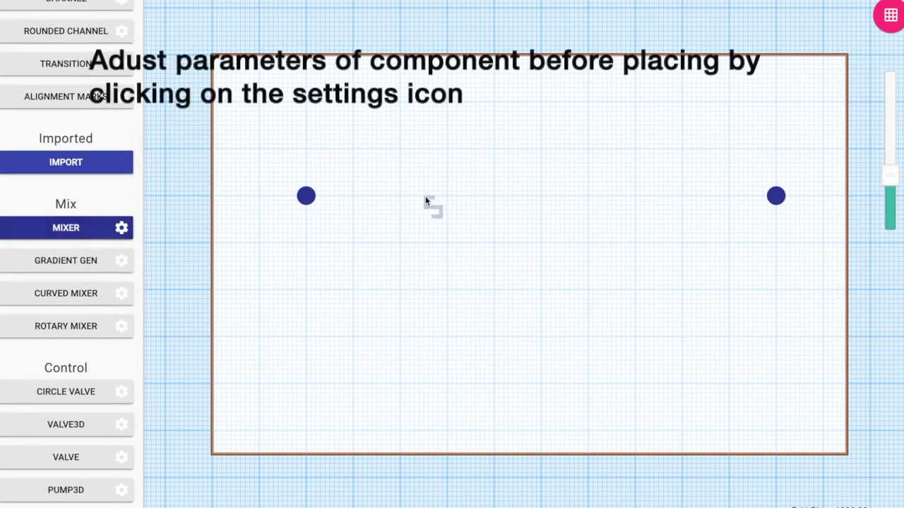
pyautogui.click(121, 227)
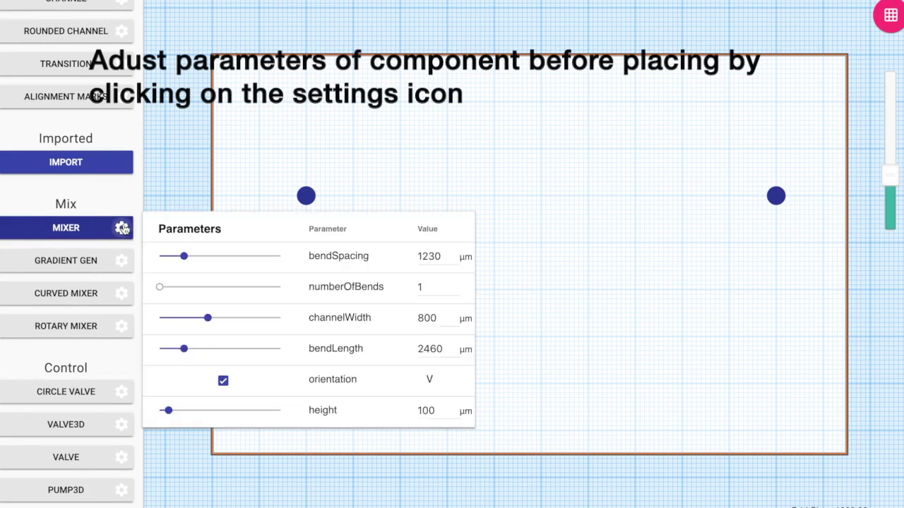
pyautogui.click(430, 286)
pyautogui.press('BackSpace')
pyautogui.write('4')
pyautogui.click(223, 382)
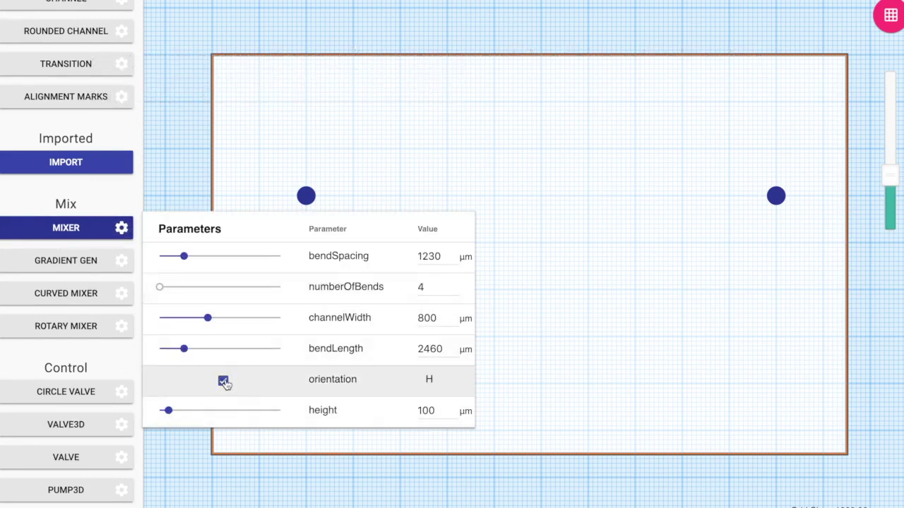
pyautogui.click(120, 227)
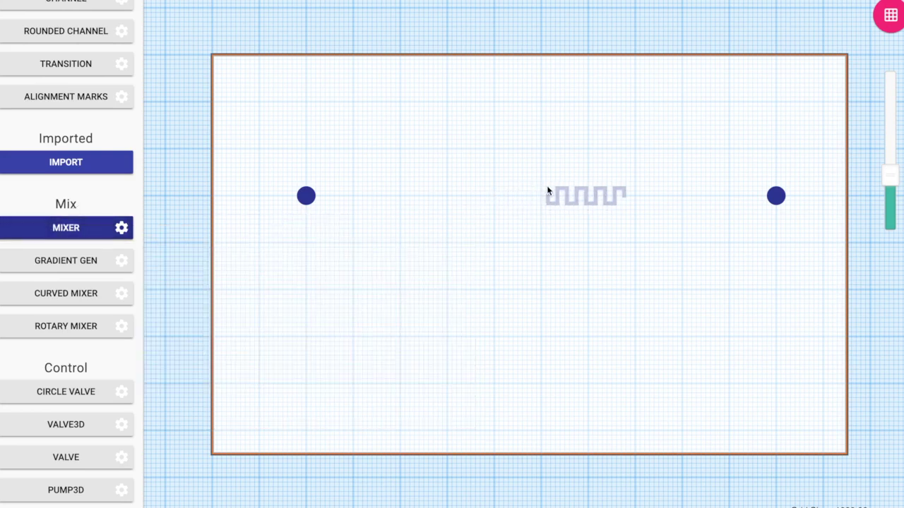
pyautogui.click(547, 191)
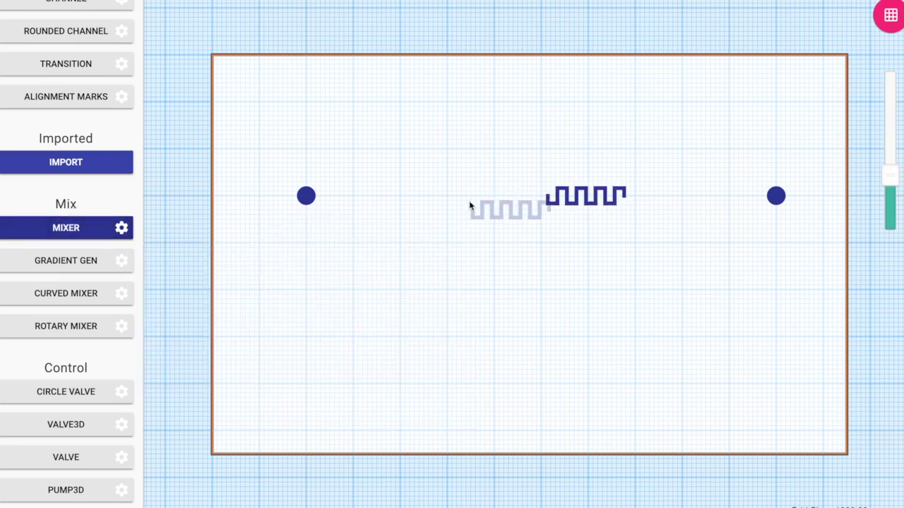
pyautogui.press('Escape')
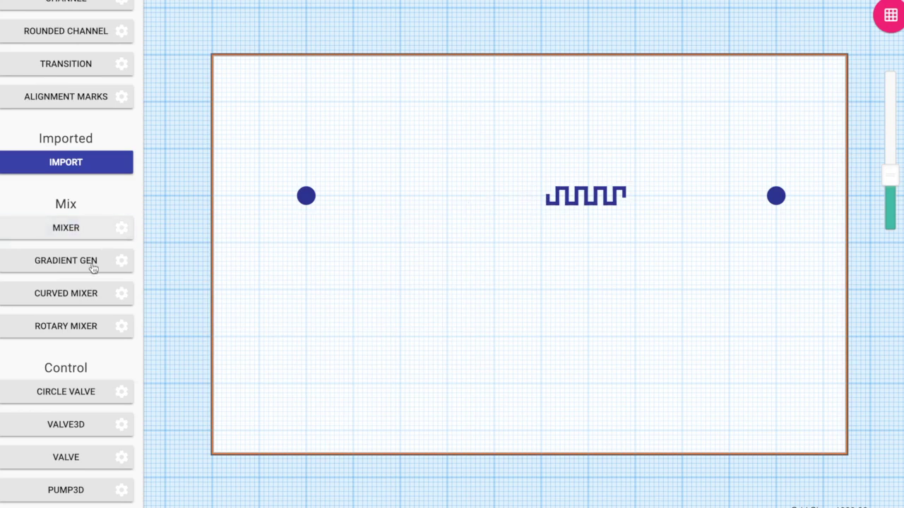
# Draw a flow connection from the left port through the mixer to the right port.
pyautogui.scroll(-2, 92, 268)
pyautogui.scroll(-2, 93, 267)
pyautogui.scroll(-2, 92, 268)
pyautogui.scroll(-2, 92, 268)
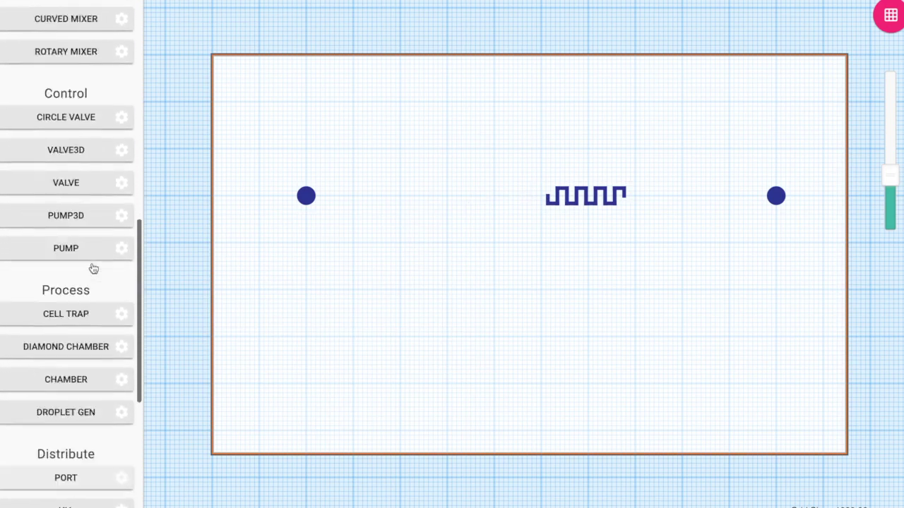
pyautogui.scroll(5, 92, 268)
pyautogui.click(82, 275)
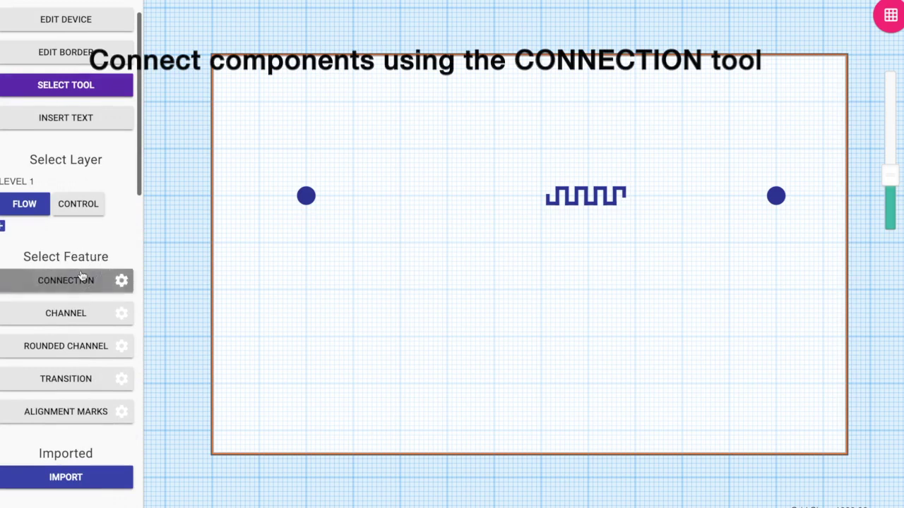
pyautogui.click(306, 197)
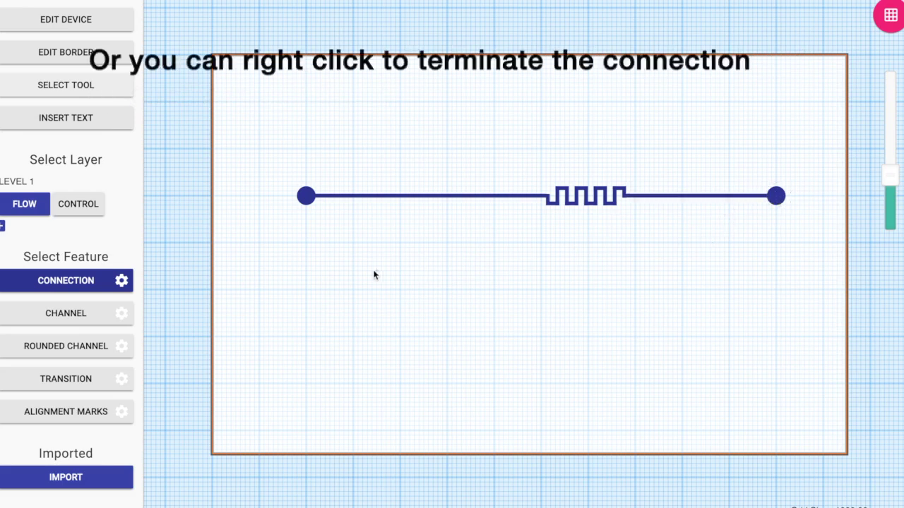
pyautogui.scroll(-1, 106, 350)
pyautogui.scroll(-3, 67, 353)
pyautogui.scroll(-2, 63, 353)
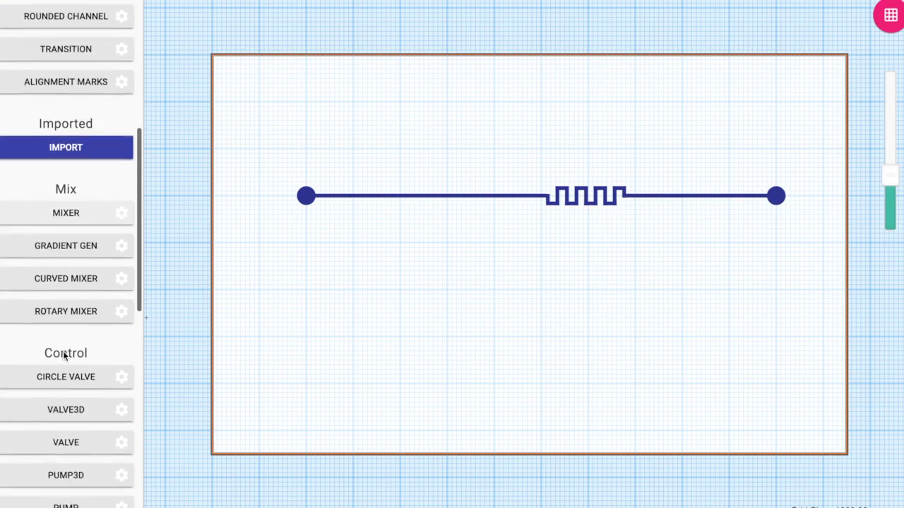
# Place a 3D valve on the channel left of the mixer.
pyautogui.scroll(-3, 63, 353)
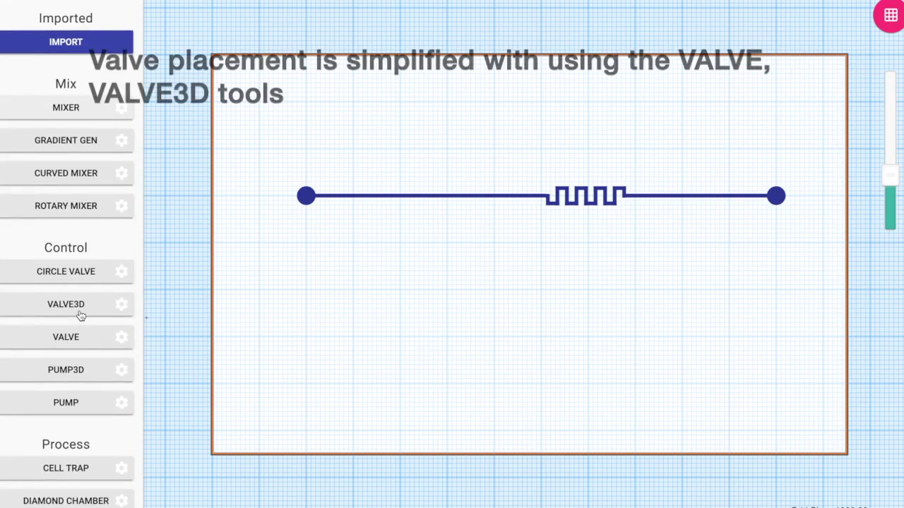
pyautogui.click(81, 315)
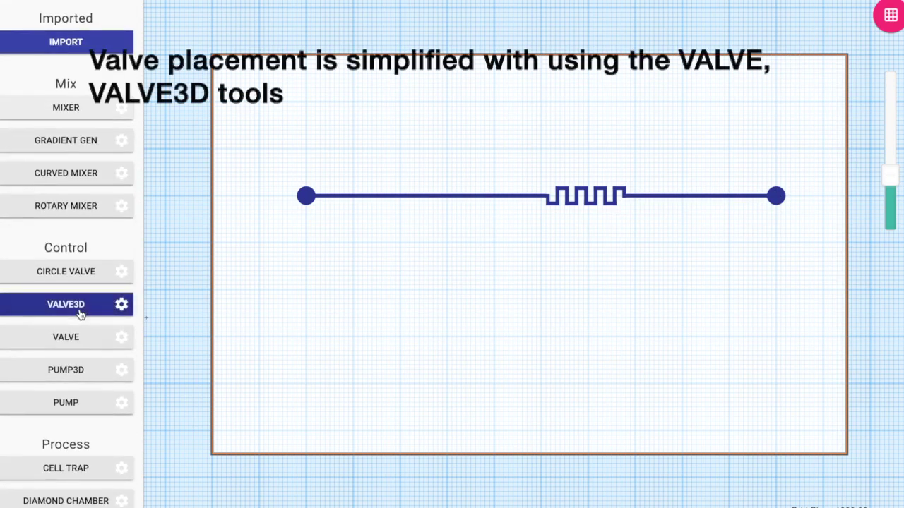
pyautogui.click(418, 196)
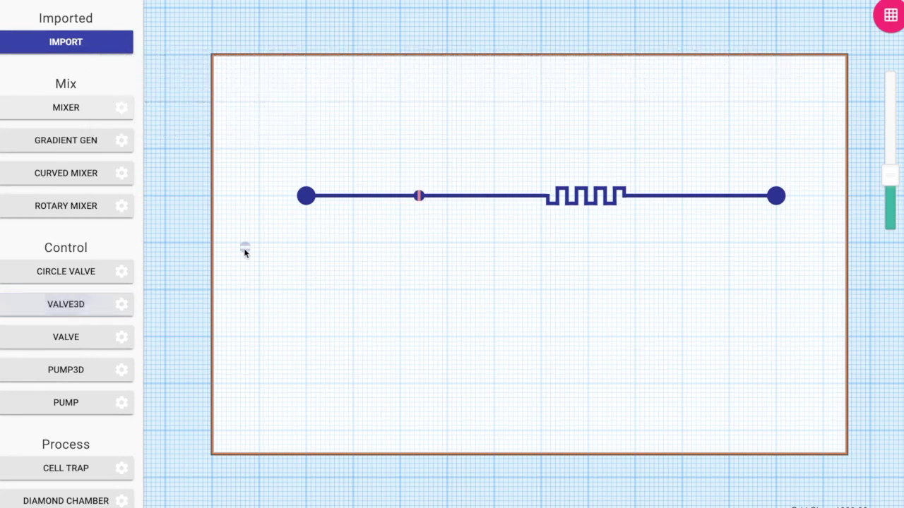
# Make the control layer the active layer.
pyautogui.scroll(-1, 91, 356)
pyautogui.scroll(-4, 92, 356)
pyautogui.scroll(-3, 95, 353)
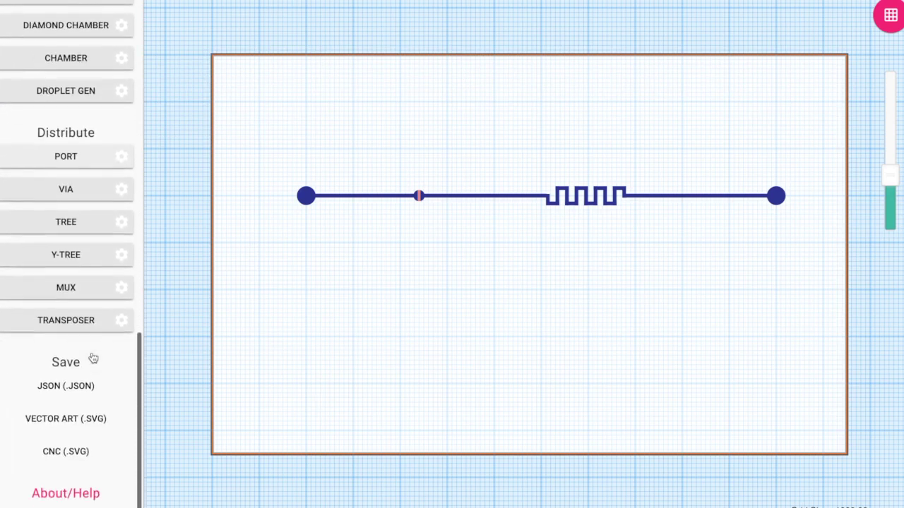
pyautogui.scroll(6, 95, 353)
pyautogui.scroll(3, 92, 356)
pyautogui.scroll(4, 92, 356)
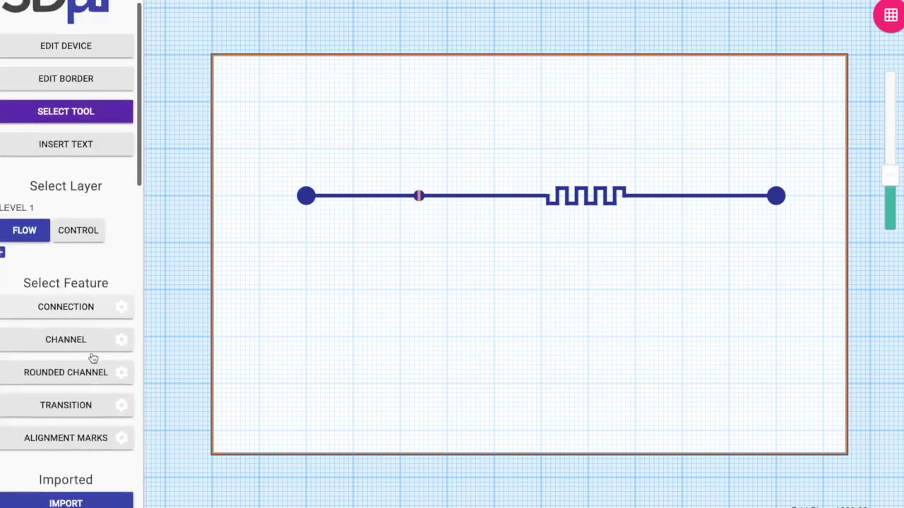
pyautogui.scroll(2, 92, 357)
pyautogui.click(80, 273)
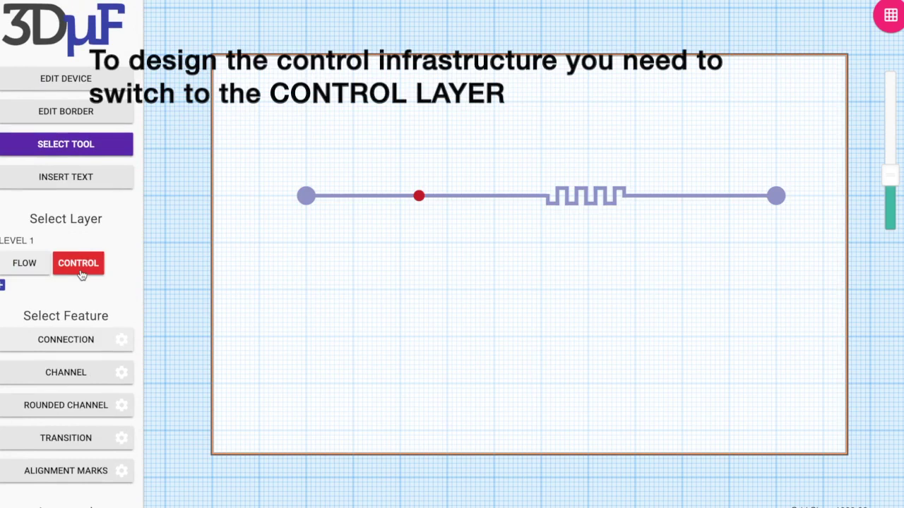
# Place a port on the control layer below the channel's red junction.
pyautogui.scroll(-1, 86, 379)
pyautogui.scroll(-5, 89, 377)
pyautogui.scroll(-1, 89, 376)
pyautogui.scroll(-3, 90, 379)
pyautogui.scroll(-1, 90, 379)
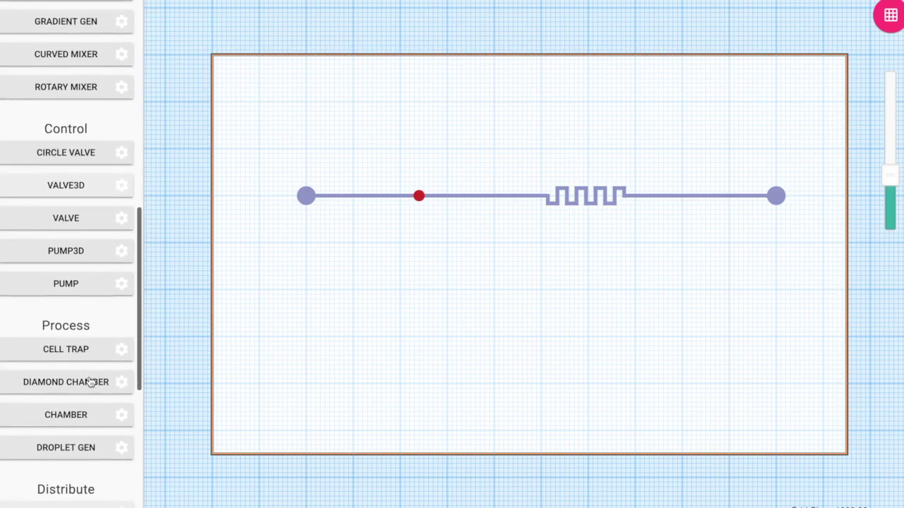
pyautogui.scroll(-3, 90, 379)
pyautogui.click(81, 417)
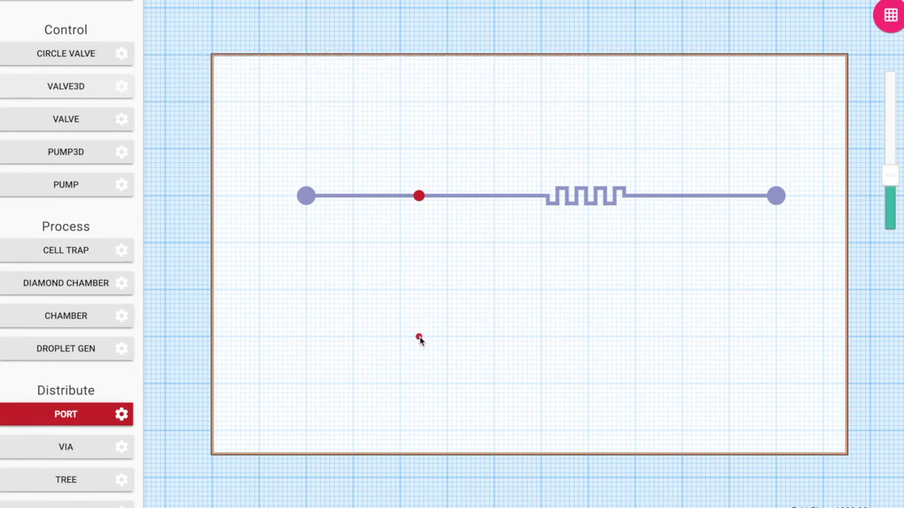
pyautogui.press('Escape')
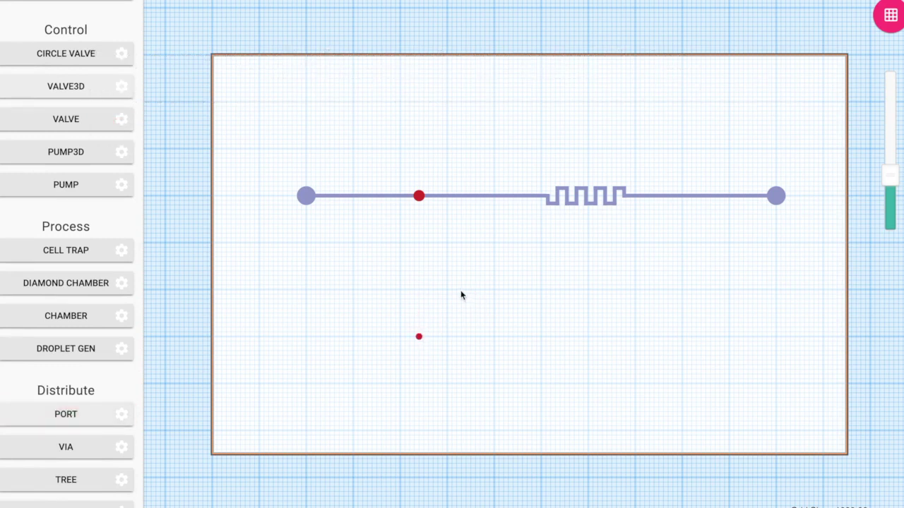
# Set the new port's portRadius to 800 µm.
pyautogui.click(419, 337)
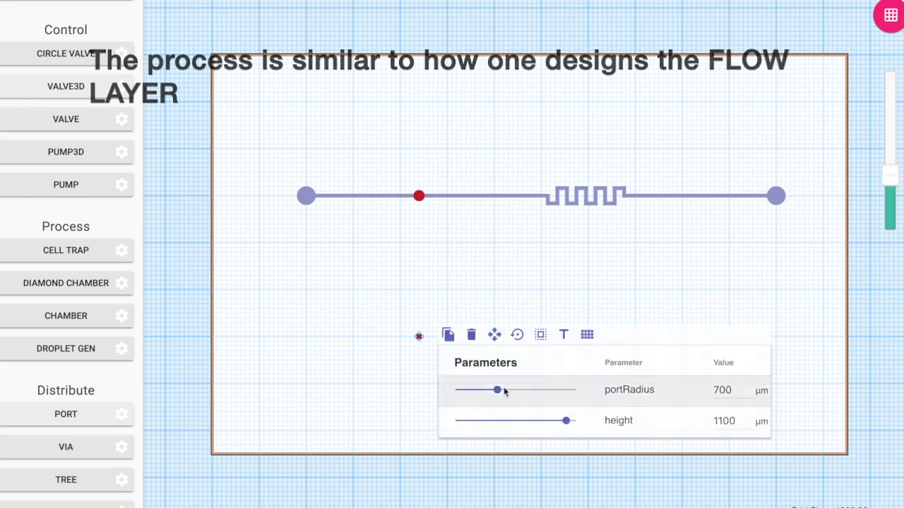
pyautogui.moveTo(511, 390)
pyautogui.mouseDown()
pyautogui.moveTo(534, 390)
pyautogui.moveTo(505, 392)
pyautogui.mouseUp()
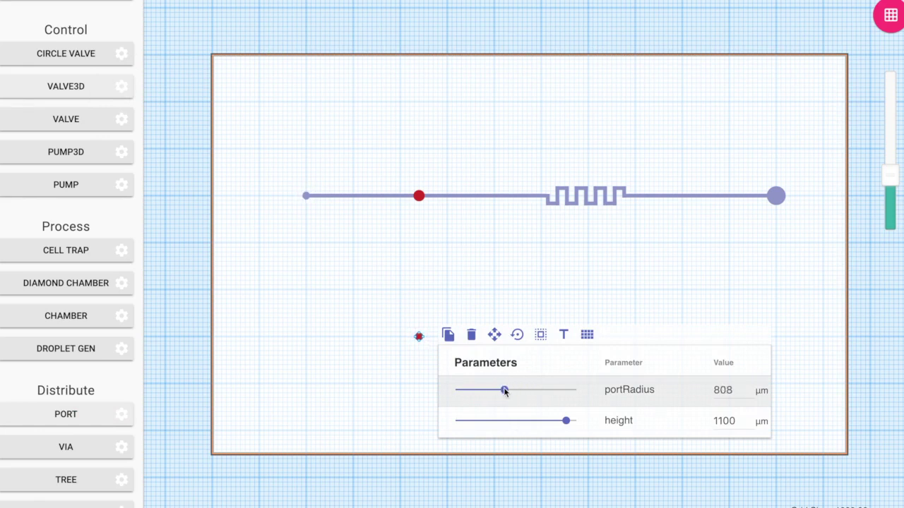
pyautogui.doubleClick(720, 387)
pyautogui.write('800')
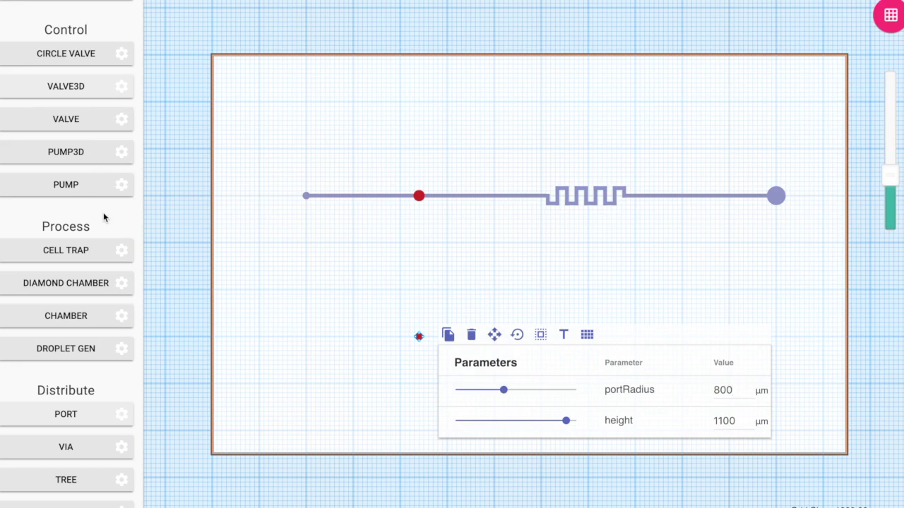
pyautogui.click(254, 245)
pyautogui.scroll(1, 70, 244)
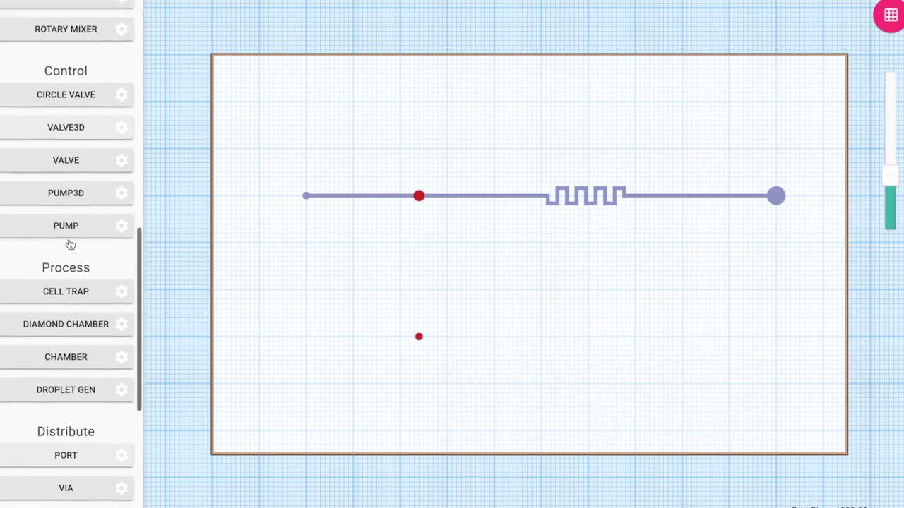
# Connect the red junction on the channel straight down to the control port.
pyautogui.scroll(4, 70, 244)
pyautogui.scroll(1, 70, 244)
pyautogui.scroll(2, 70, 244)
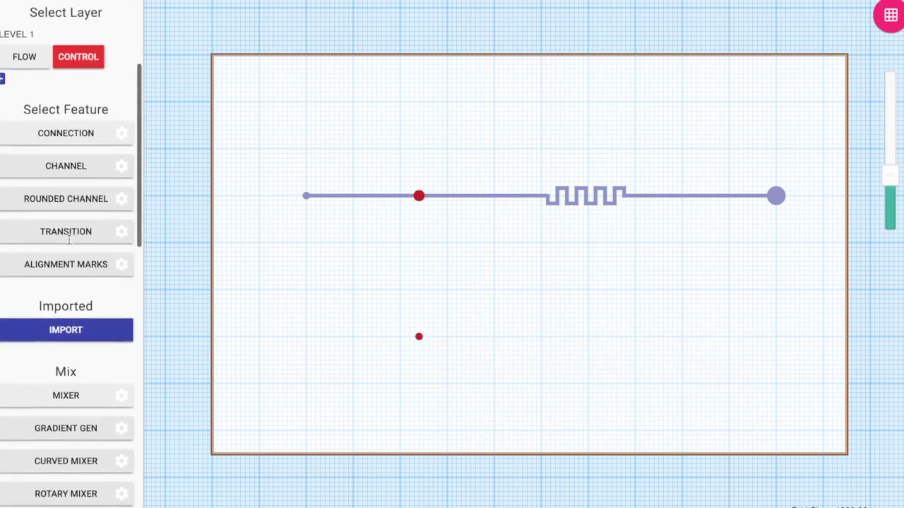
pyautogui.click(73, 138)
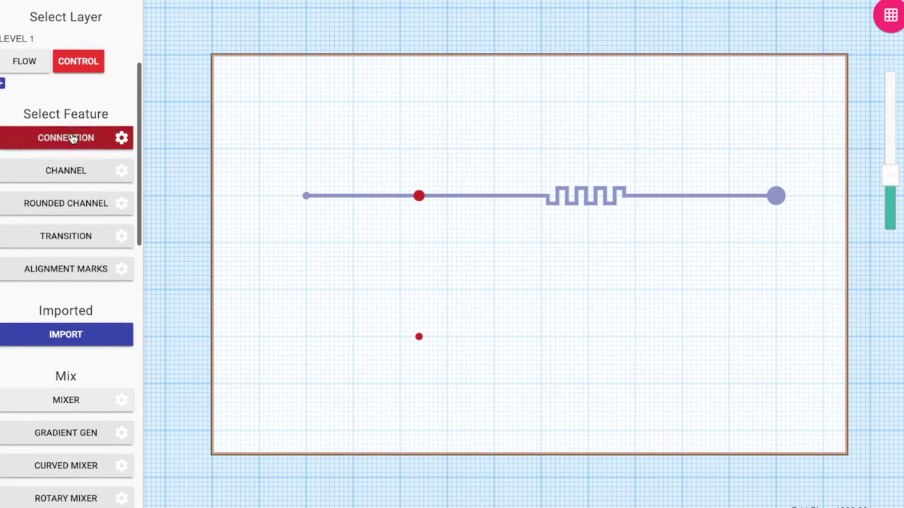
pyautogui.click(418, 197)
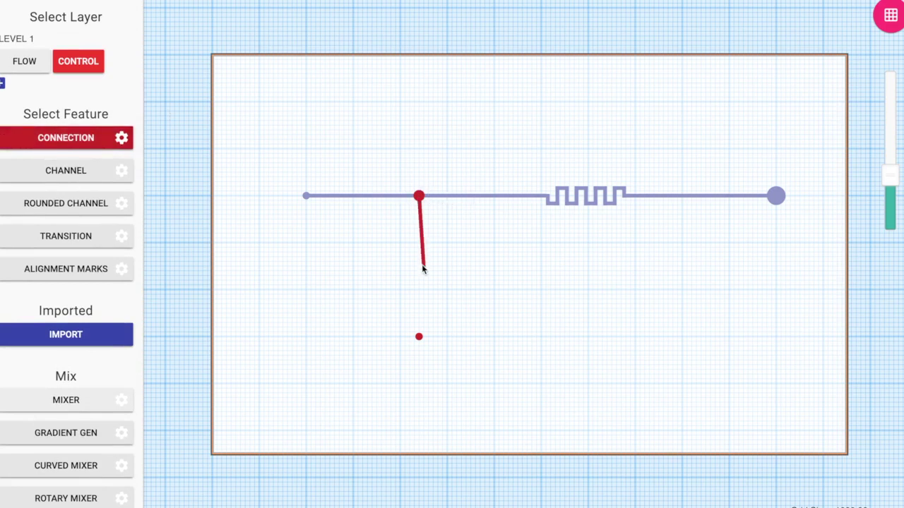
pyautogui.click(419, 337)
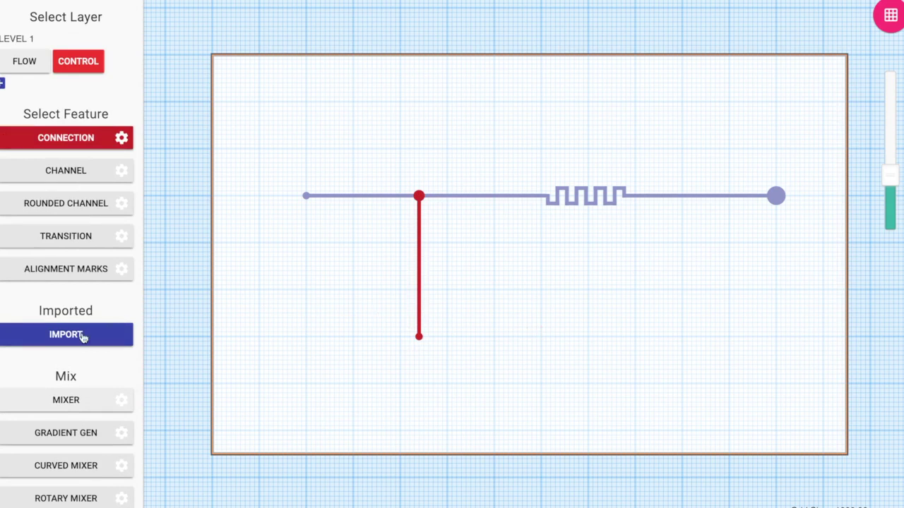
# Make the flow layer active again.
pyautogui.scroll(-2, 81, 337)
pyautogui.scroll(3, 80, 325)
pyautogui.click(41, 85)
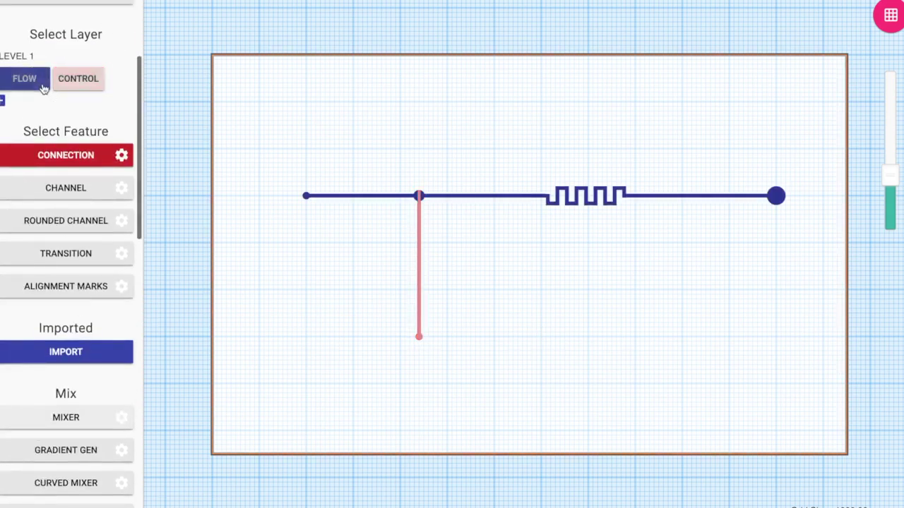
pyautogui.click(78, 84)
pyautogui.click(36, 83)
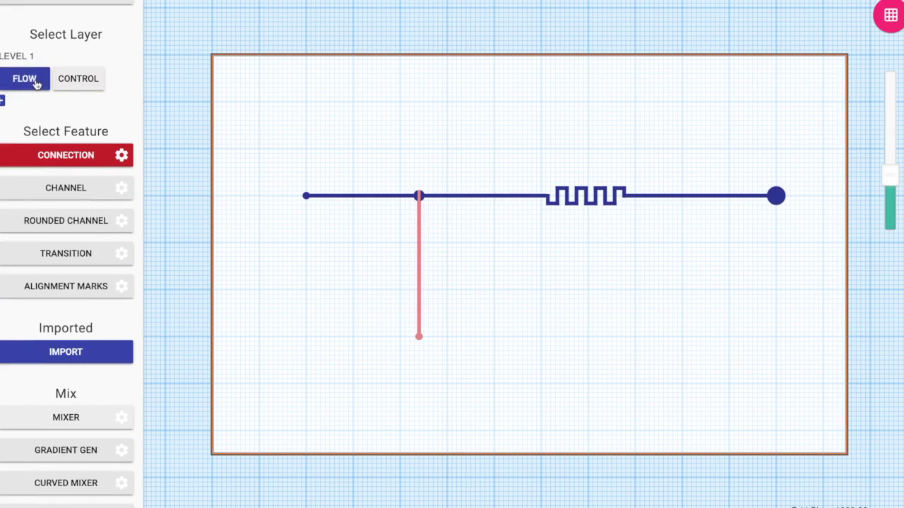
pyautogui.scroll(-2, 79, 178)
pyautogui.scroll(-3, 79, 178)
pyautogui.scroll(-2, 79, 178)
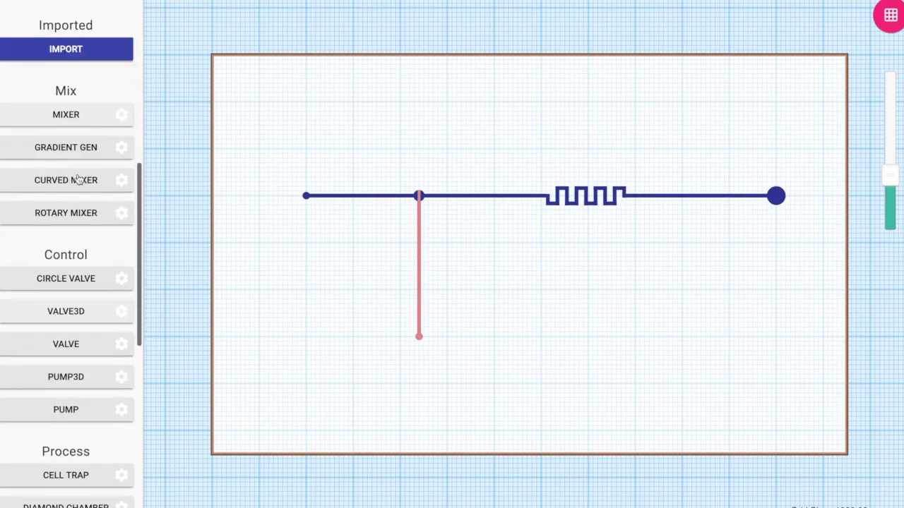
pyautogui.scroll(-2, 79, 179)
pyautogui.scroll(-3, 79, 180)
pyautogui.scroll(-1, 79, 179)
pyautogui.scroll(-1, 79, 179)
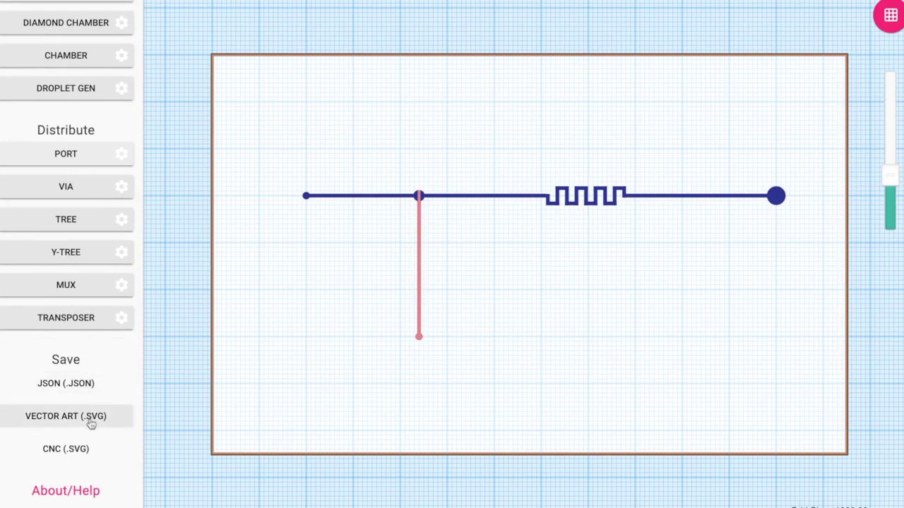
# Save the design as a JSON file and export it as CNC SVG layers.
pyautogui.click(91, 394)
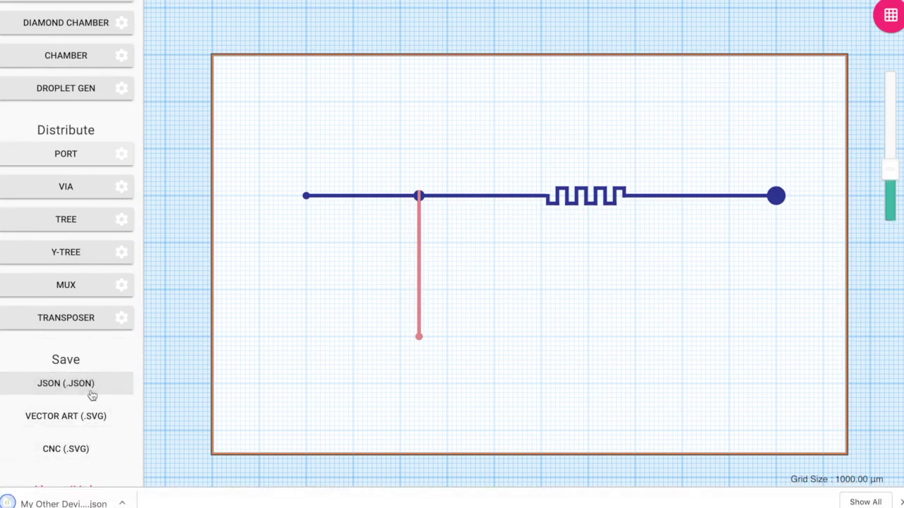
pyautogui.click(92, 443)
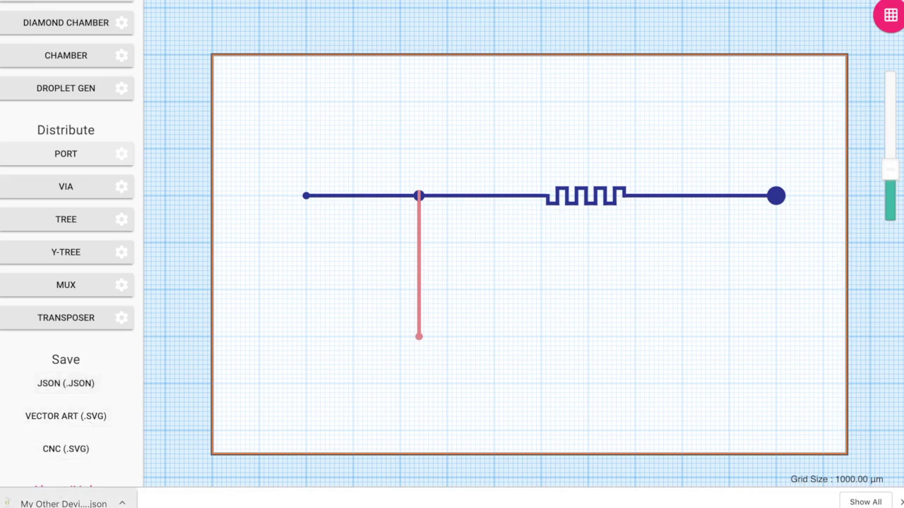
pyautogui.scroll(10, 75, 297)
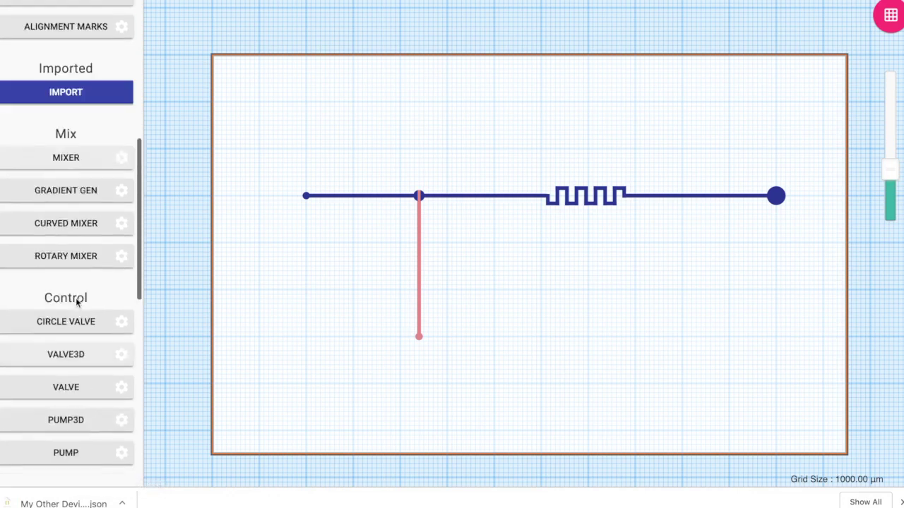
pyautogui.scroll(3, 76, 302)
pyautogui.scroll(5, 78, 302)
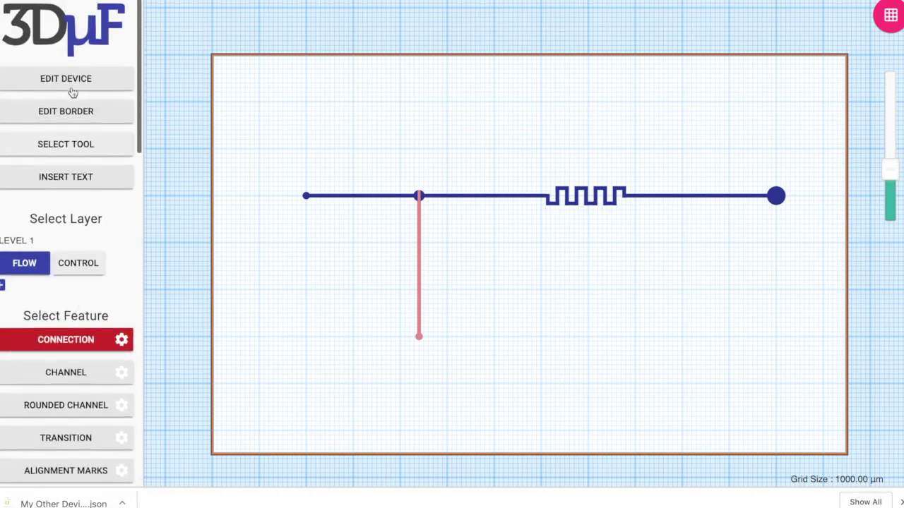
# Change the Device Name to 'Mixer_Test', keeping the 135 × 85 mm size.
pyautogui.click(71, 85)
pyautogui.tripleClick(326, 201)
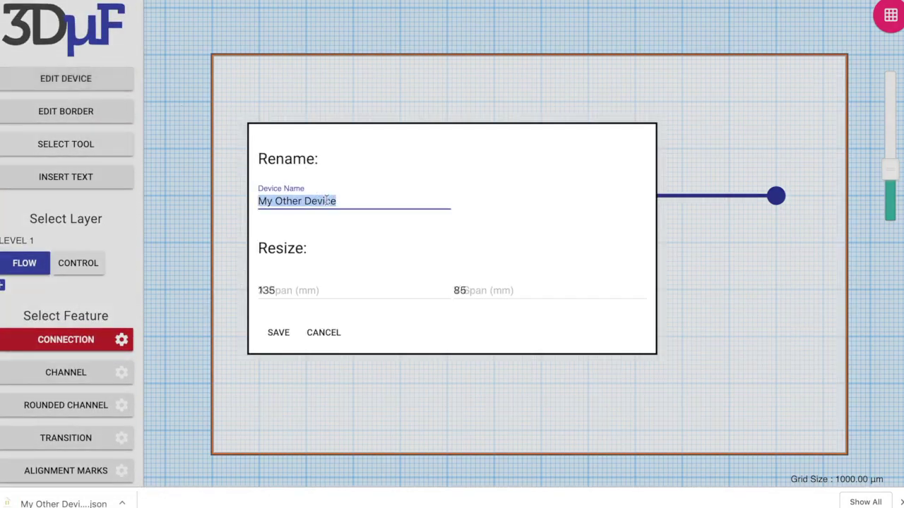
pyautogui.write('Mixer_Test')
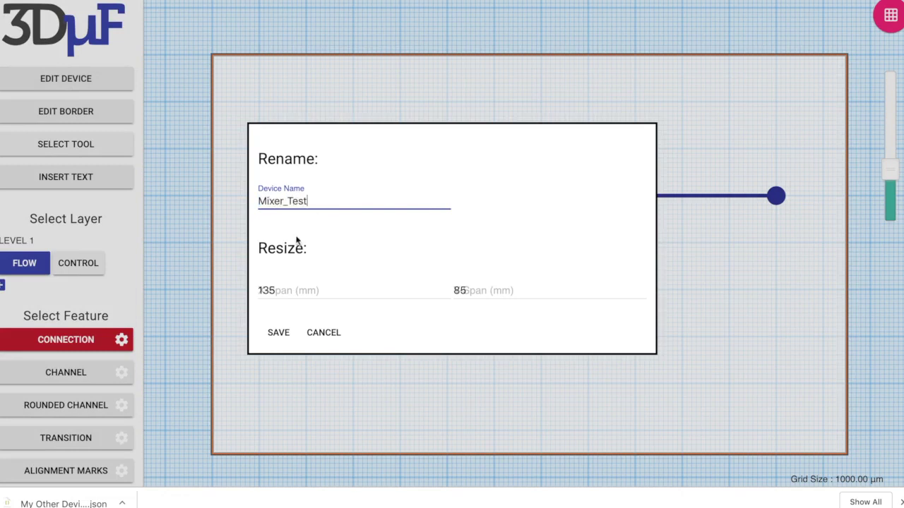
pyautogui.click(279, 333)
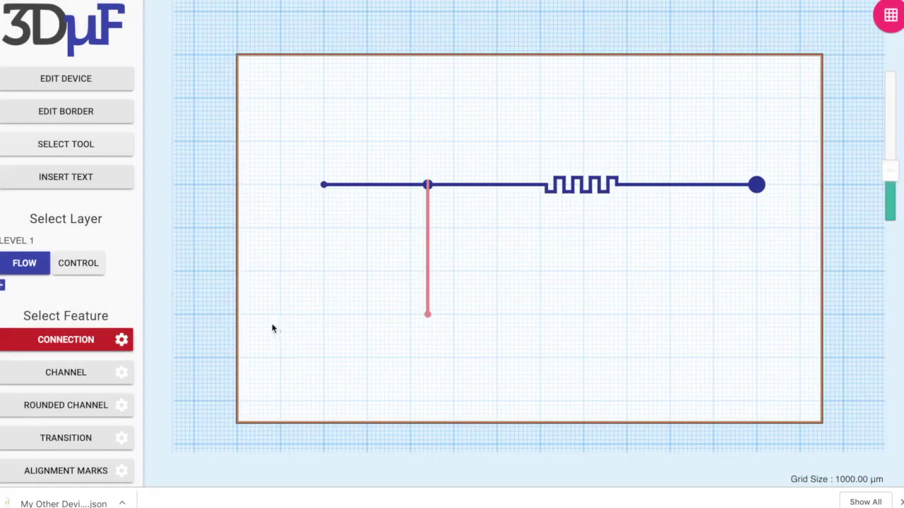
# Download the design as JSON and CNC SVG, keeping the flagged Mixer_Test.zip download.
pyautogui.scroll(-1, 85, 280)
pyautogui.scroll(-4, 85, 280)
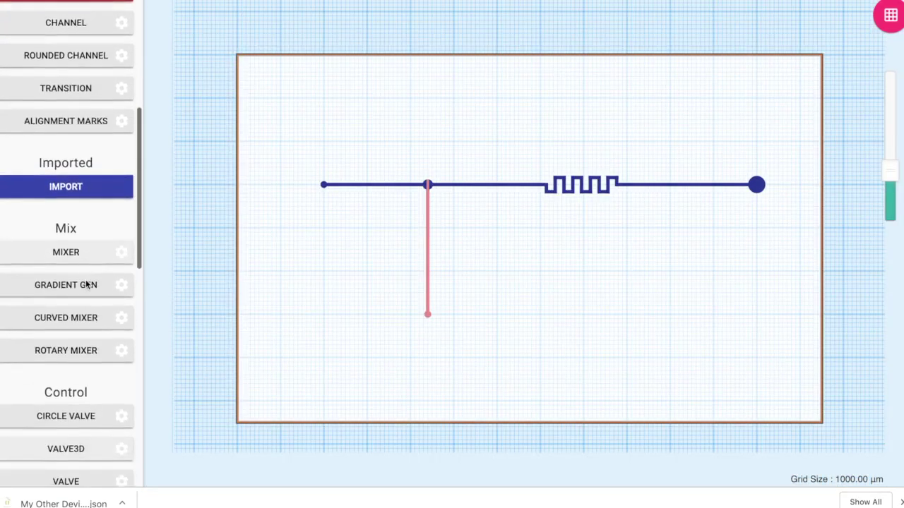
pyautogui.scroll(-5, 86, 279)
pyautogui.scroll(-5, 85, 280)
pyautogui.click(81, 353)
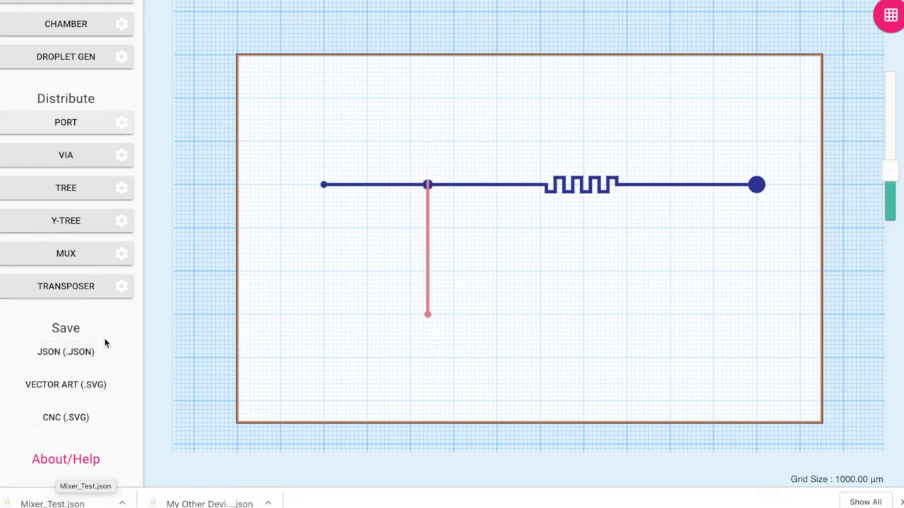
pyautogui.click(82, 418)
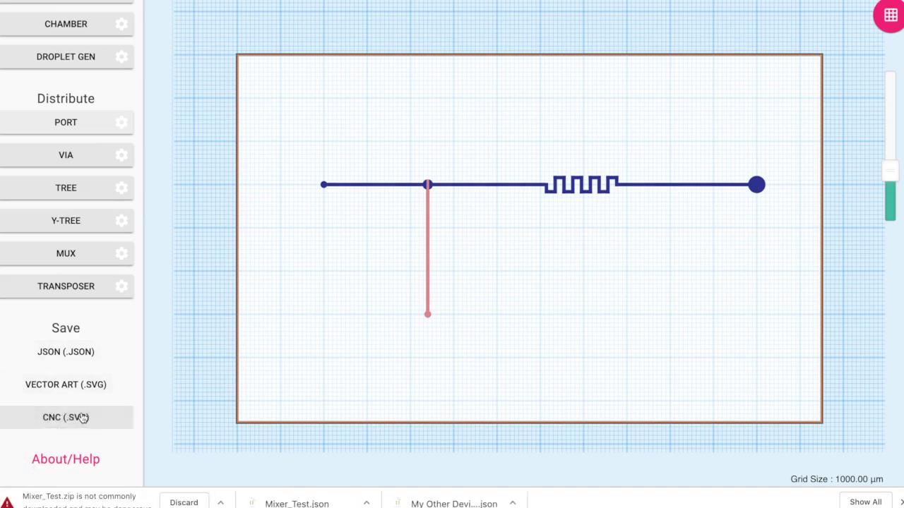
pyautogui.click(220, 503)
pyautogui.click(233, 485)
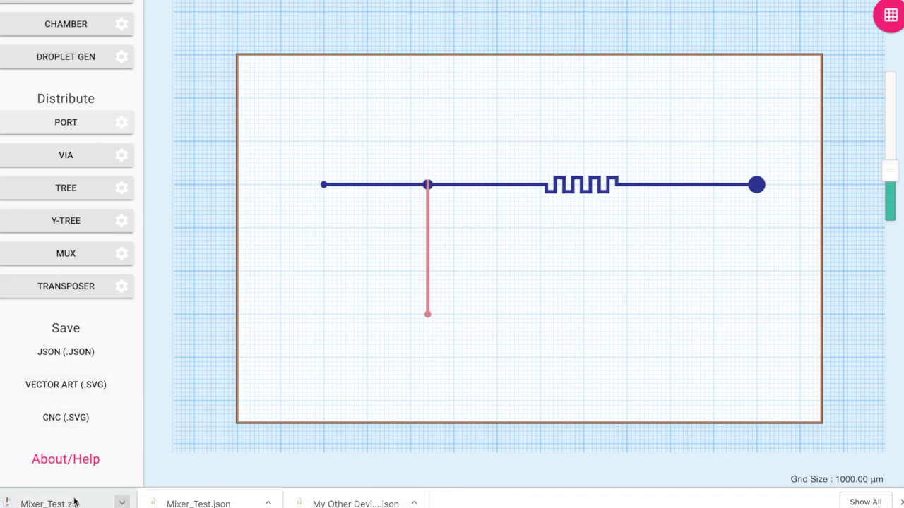
# Export the vector art layers, keep that archive, and open Mixer_Test.zip.
pyautogui.click(76, 399)
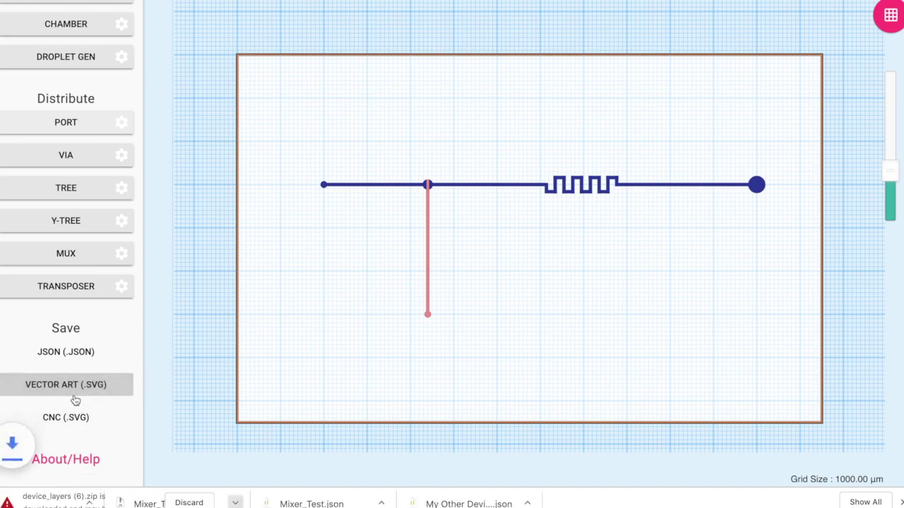
pyautogui.click(226, 502)
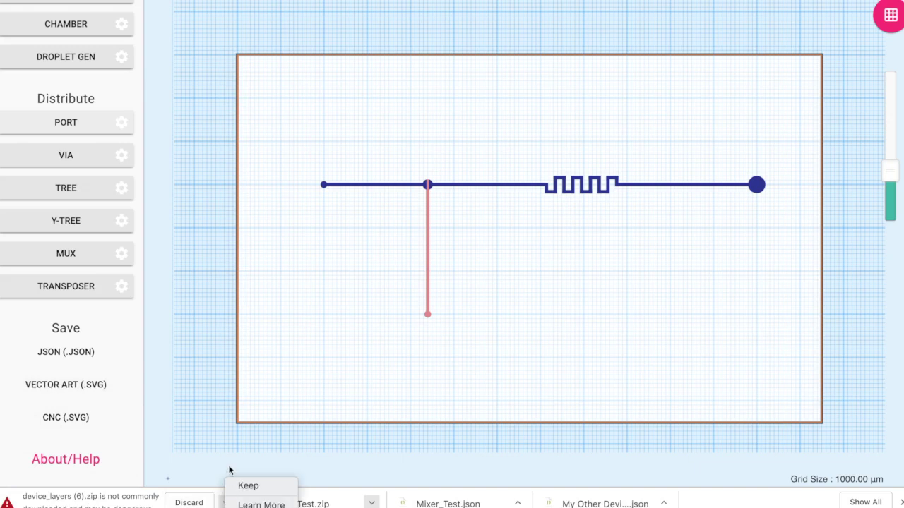
pyautogui.click(249, 486)
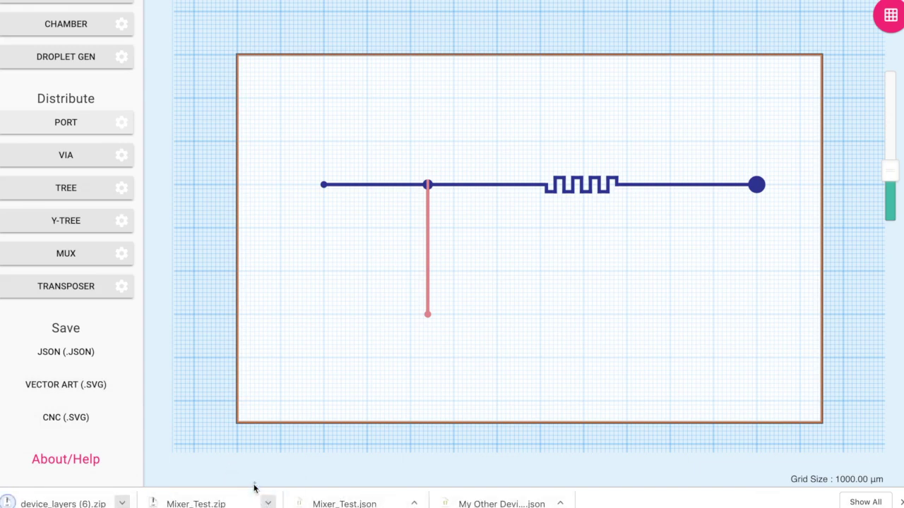
pyautogui.click(222, 503)
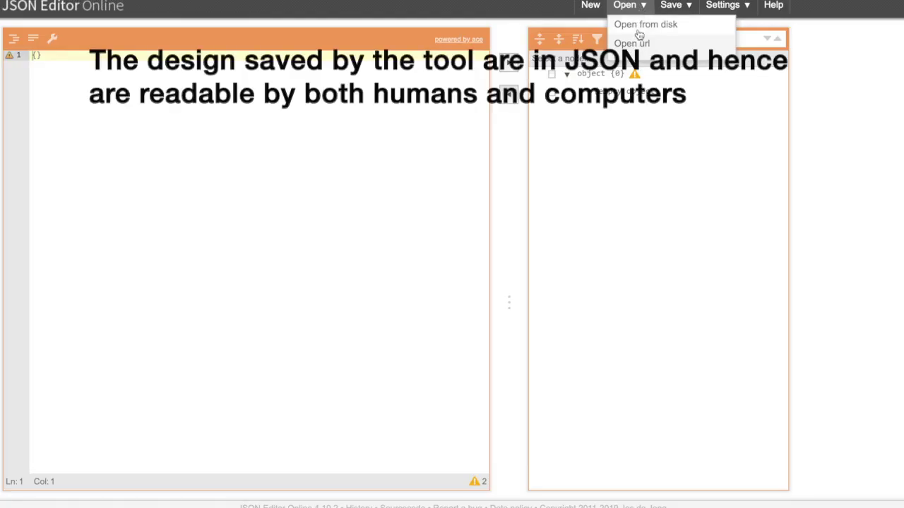
# Load Mixer_Test.json into JSON Editor Online and show it as indented code.
pyautogui.click(638, 34)
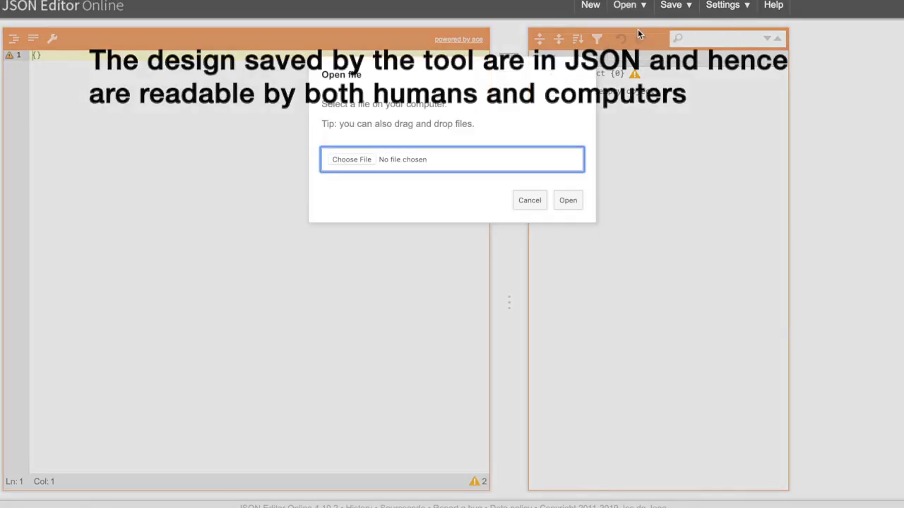
pyautogui.click(370, 159)
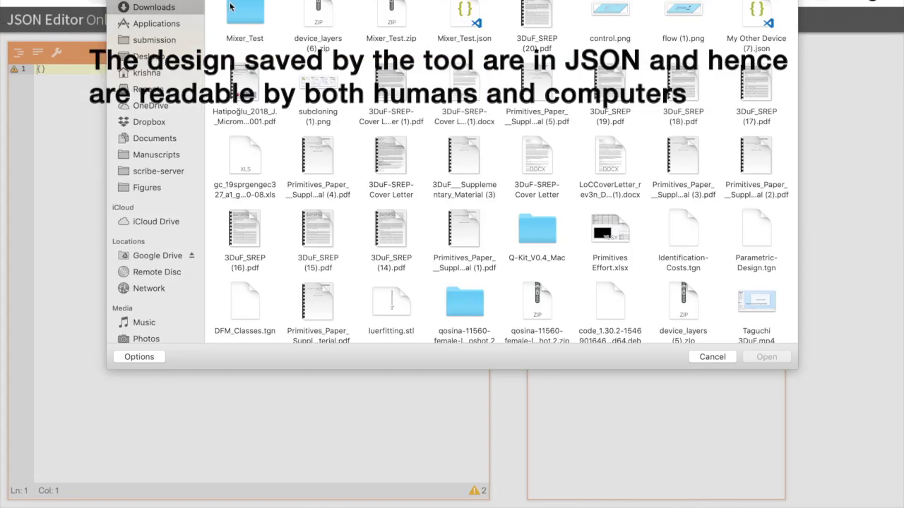
pyautogui.click(466, 13)
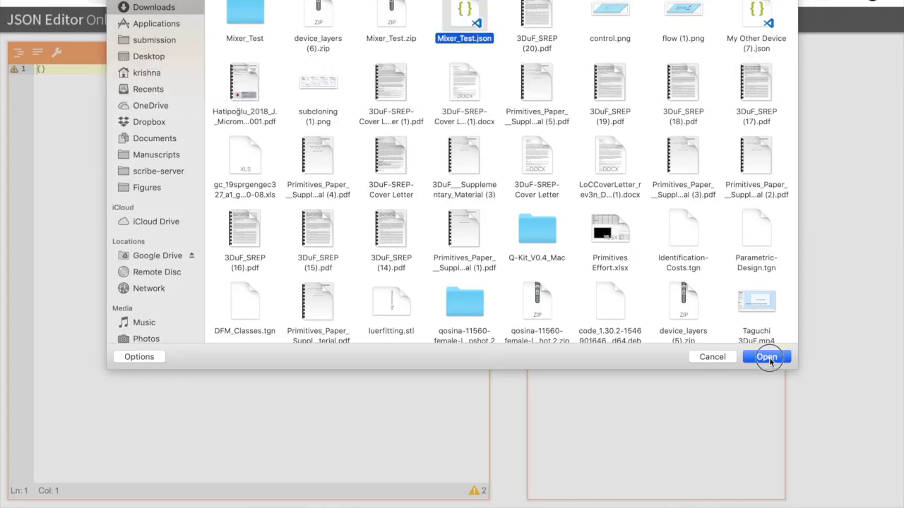
pyautogui.click(766, 357)
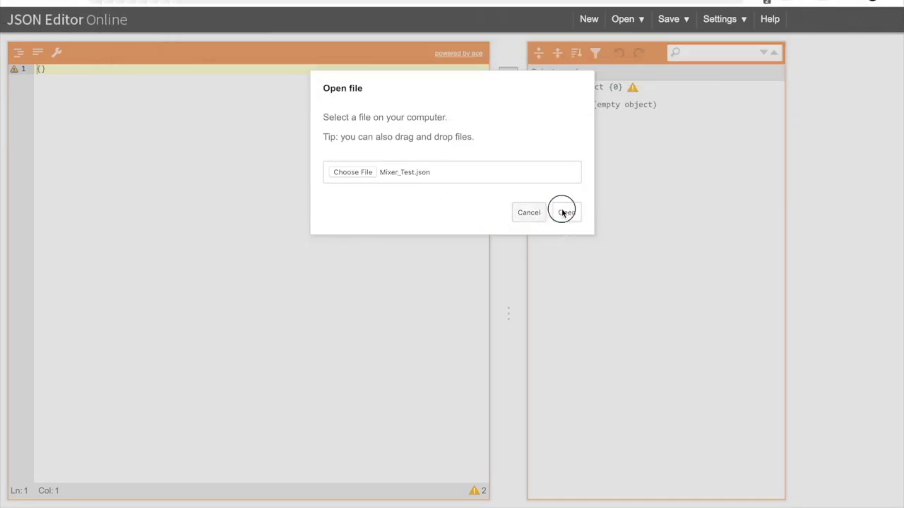
pyautogui.click(564, 213)
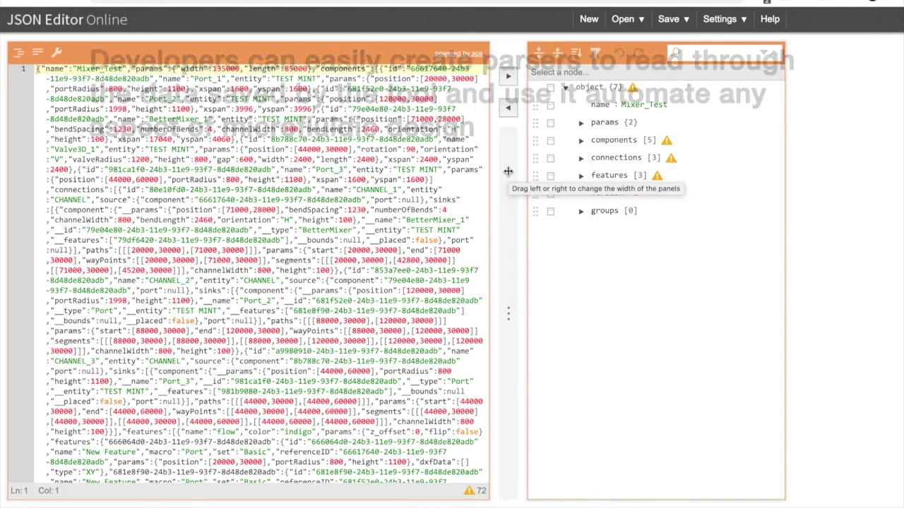
pyautogui.click(513, 110)
# Expand the components list and components 0–3, including Port_2, BetterMixer_1 and Valve3D_1.
pyautogui.scroll(-10, 348, 267)
pyautogui.scroll(-10, 347, 267)
pyautogui.scroll(-5, 348, 267)
pyautogui.scroll(-10, 347, 267)
pyautogui.scroll(-1, 348, 267)
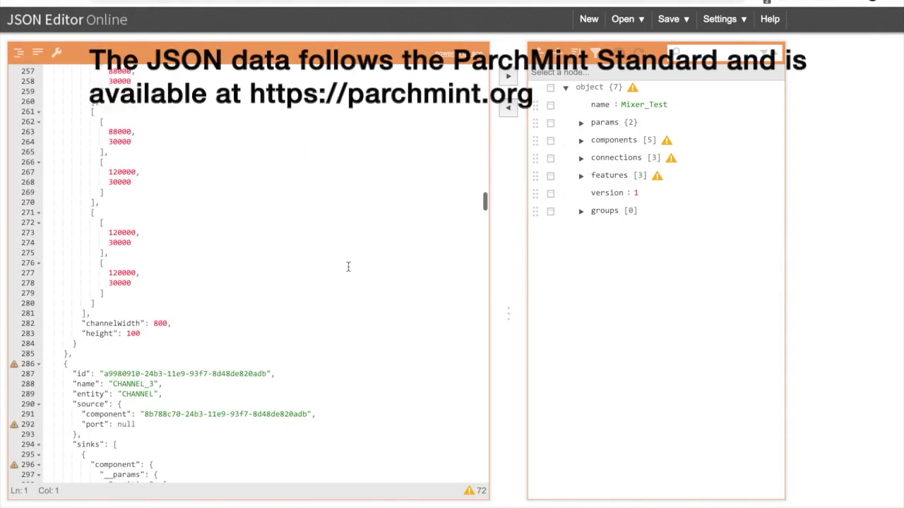
pyautogui.click(580, 141)
pyautogui.click(598, 160)
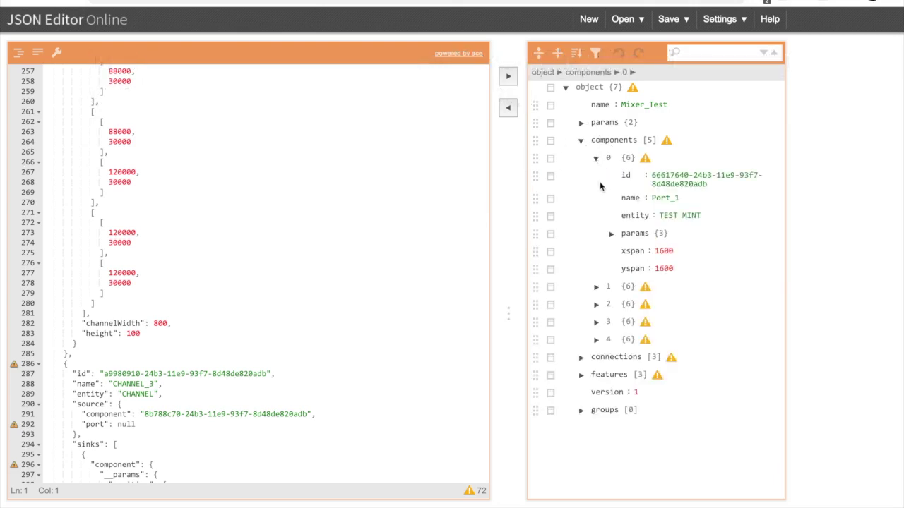
pyautogui.click(596, 288)
pyautogui.click(596, 416)
pyautogui.scroll(-2, 599, 420)
pyautogui.click(596, 427)
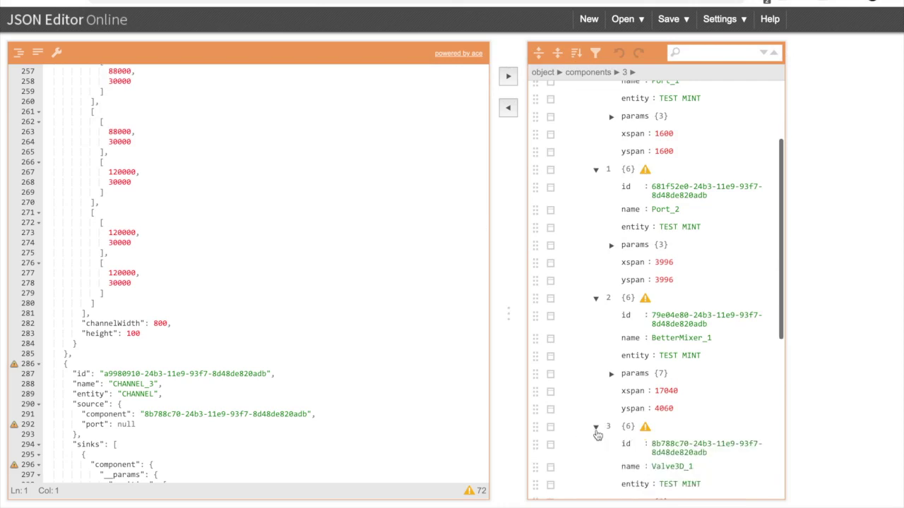
# Open control_1_100.svg in Illustrator, showing a single red line.
pyautogui.scroll(-2, 597, 433)
pyautogui.scroll(3, 596, 433)
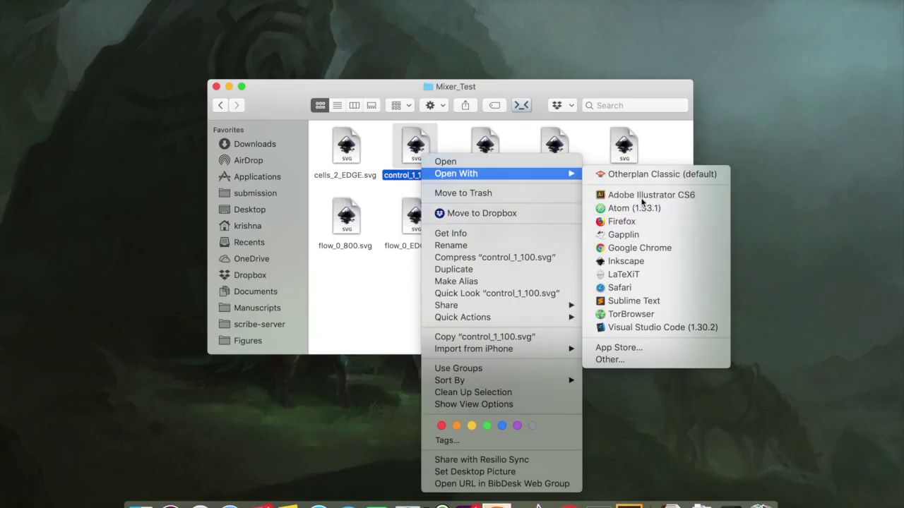
pyautogui.click(641, 203)
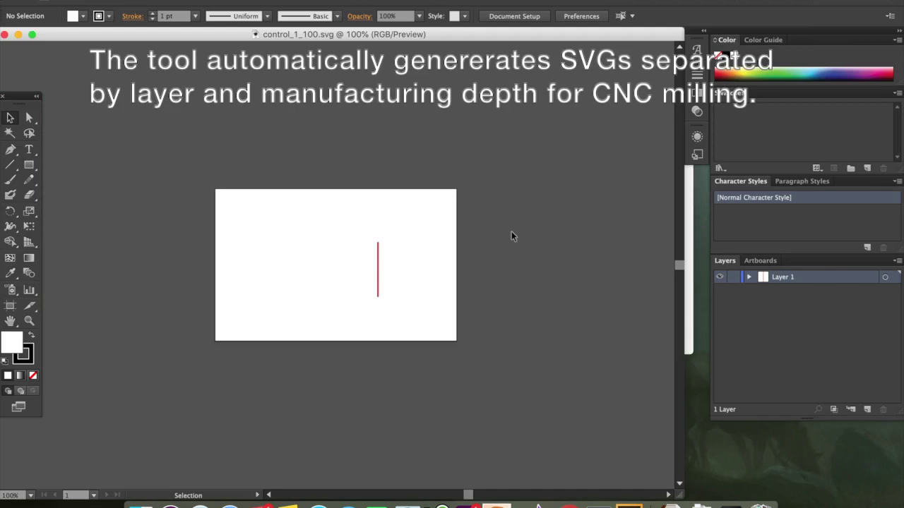
# Open control_1_800.svg from the Mixer_Test folder in Adobe Illustrator CS6.
pyautogui.click(150, 499)
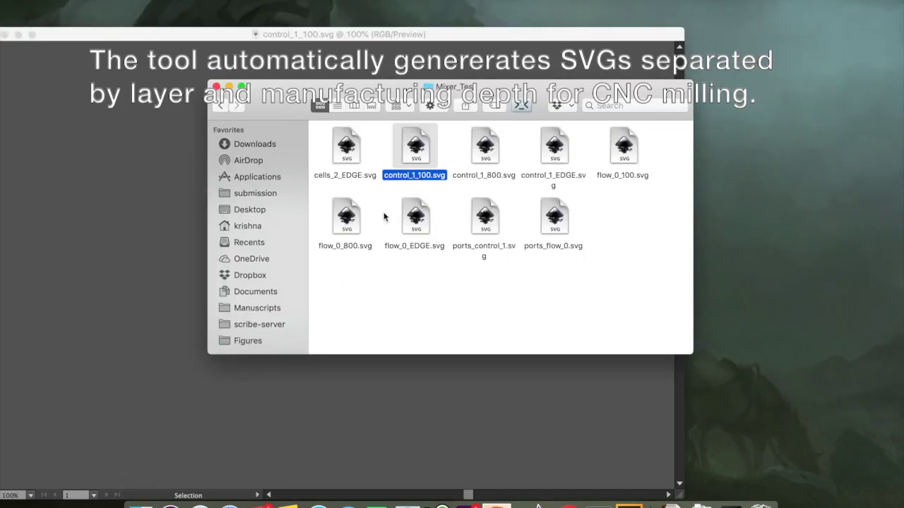
pyautogui.click(490, 150)
pyautogui.rightClick(490, 148)
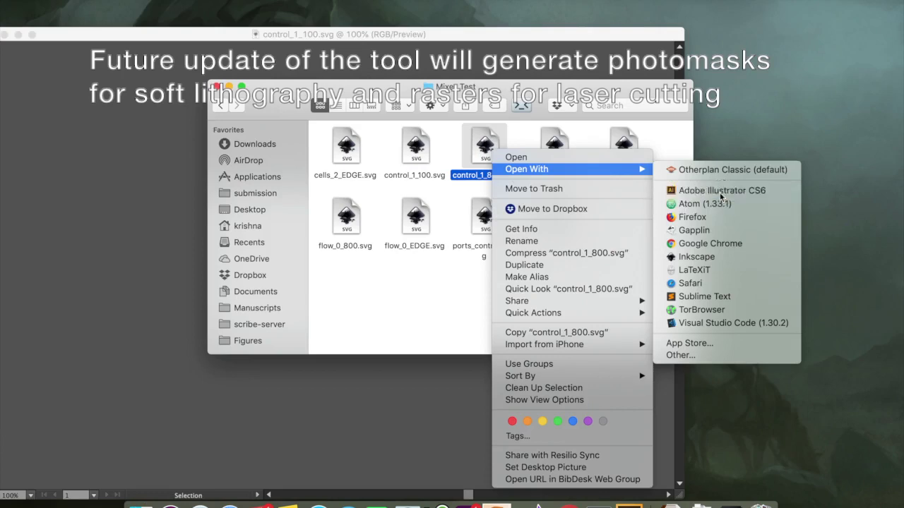
pyautogui.click(720, 190)
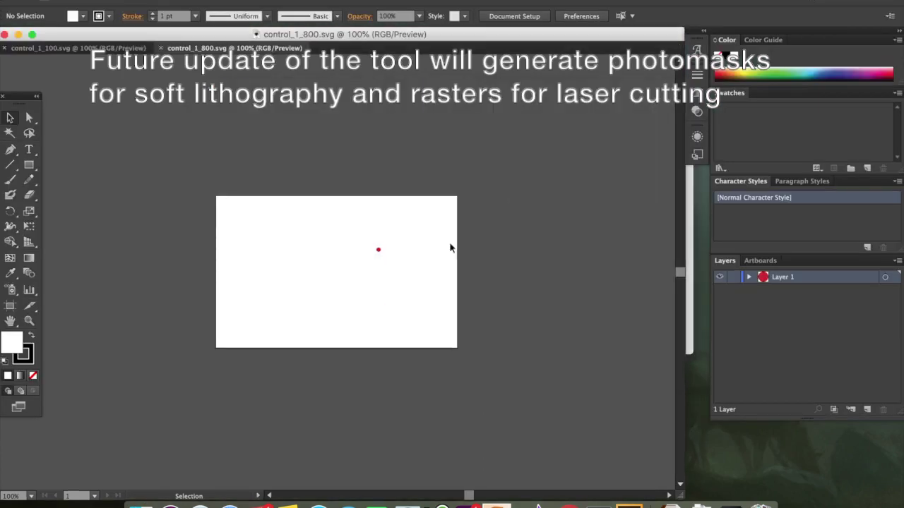
# Select flow_0_800.svg in the Mixer_Test folder and bring up its file actions.
pyautogui.click(140, 502)
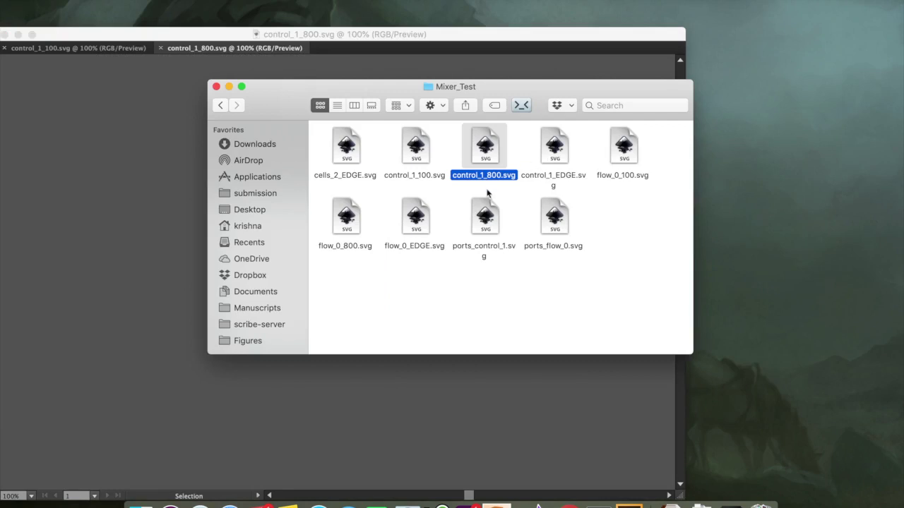
pyautogui.click(360, 225)
pyautogui.rightClick(361, 225)
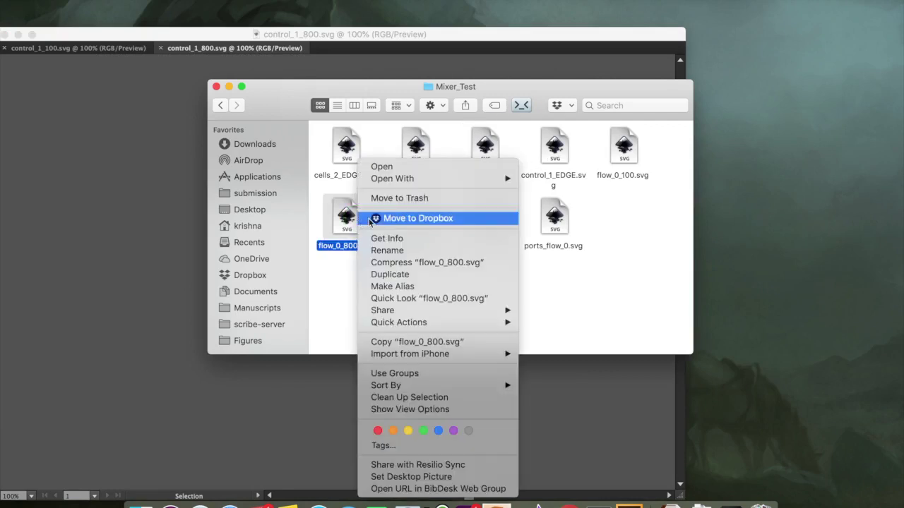
pyautogui.moveTo(392, 178)
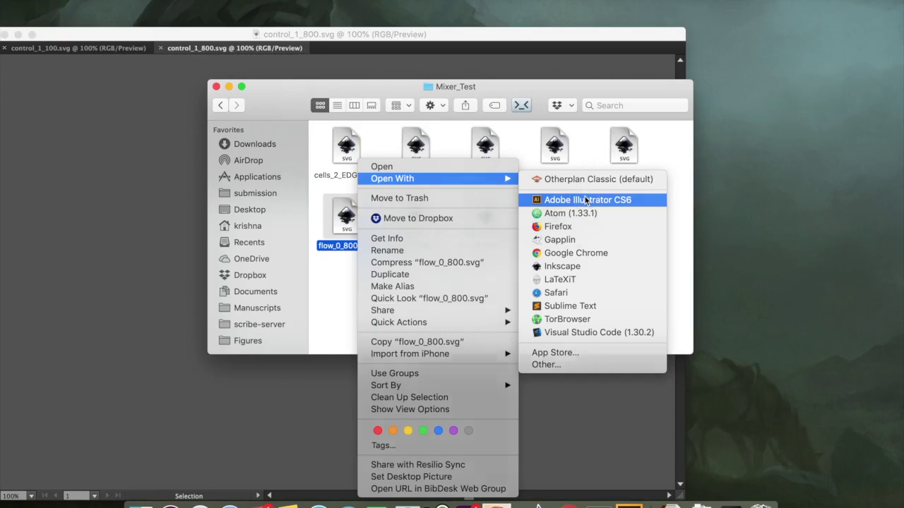
# Open flow_0_800.svg in Illustrator CS6 and return to the Mixer_Test folder.
pyautogui.click(585, 201)
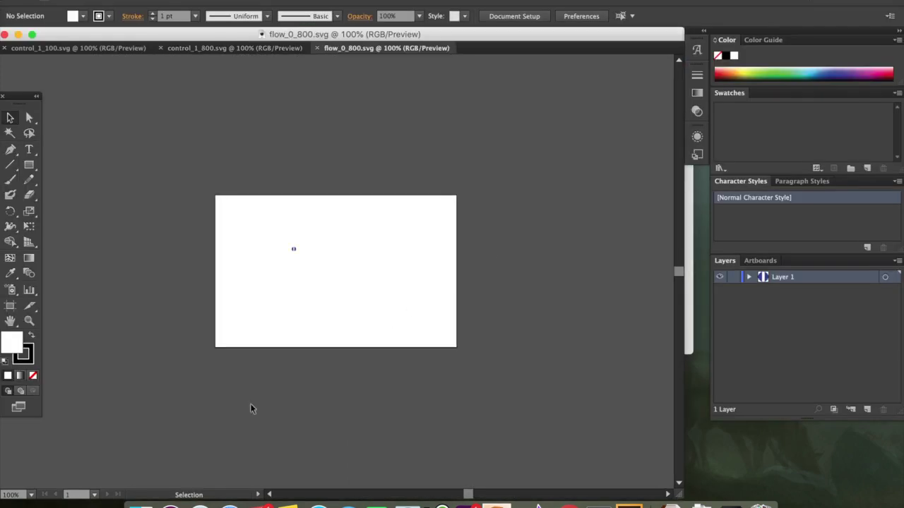
pyautogui.click(141, 504)
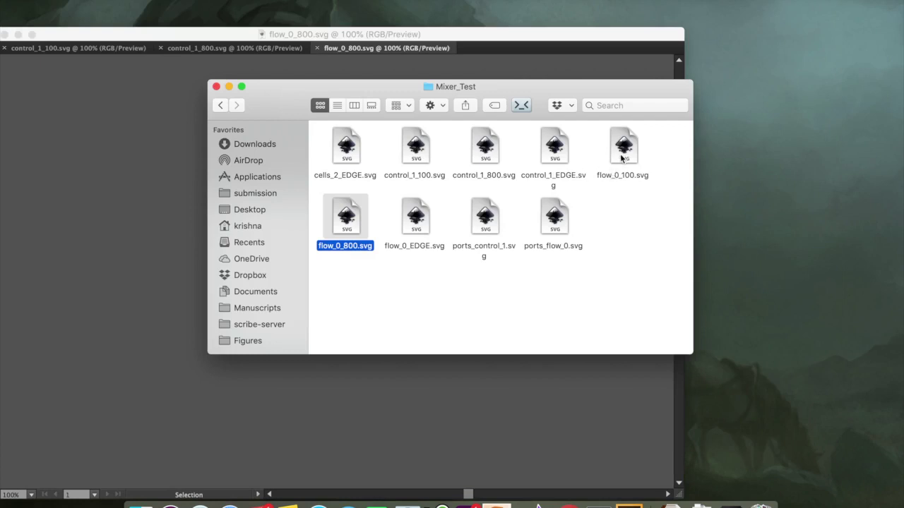
pyautogui.click(565, 224)
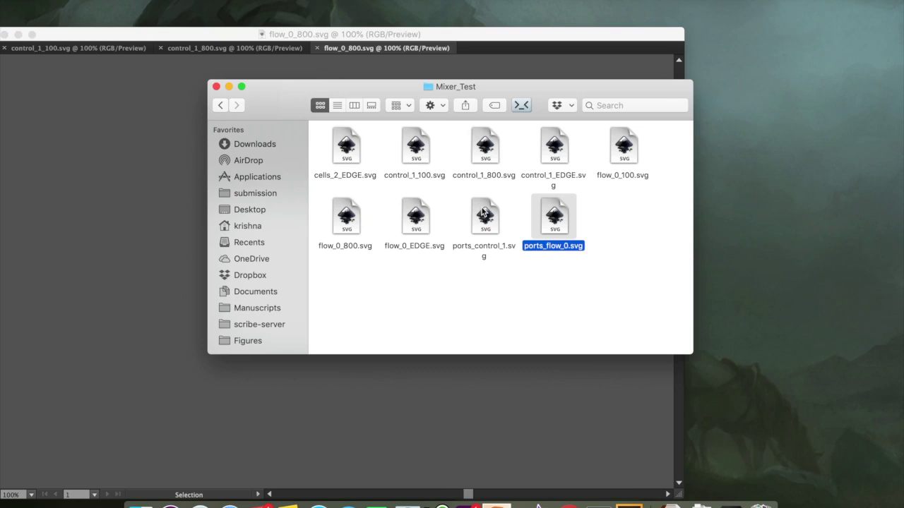
pyautogui.click(464, 281)
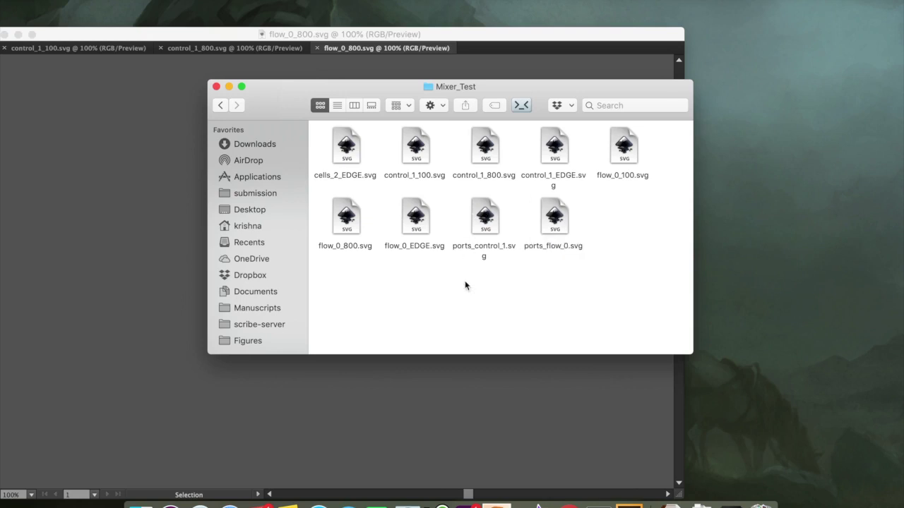
# Open flow_0_100.svg in Illustrator CS6, displaying the serpentine mixer channel.
pyautogui.click(613, 157)
pyautogui.rightClick(614, 159)
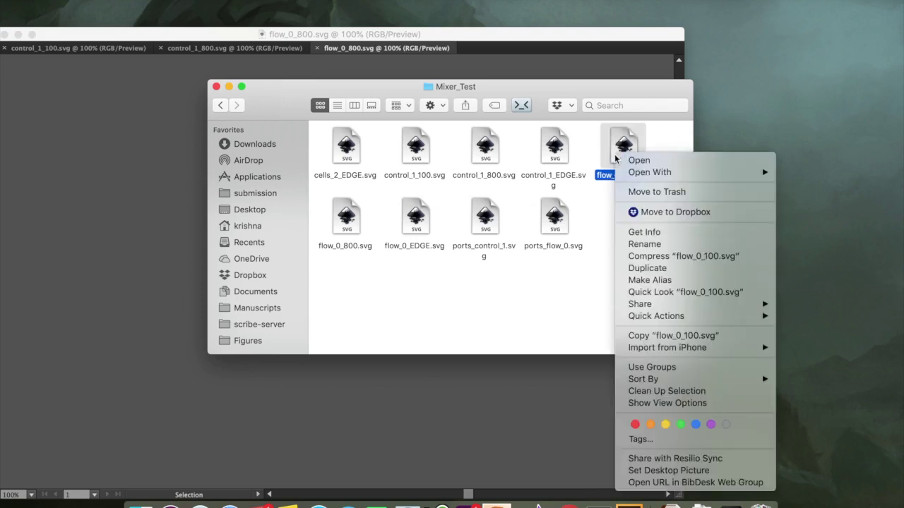
pyautogui.moveTo(649, 173)
pyautogui.click(579, 198)
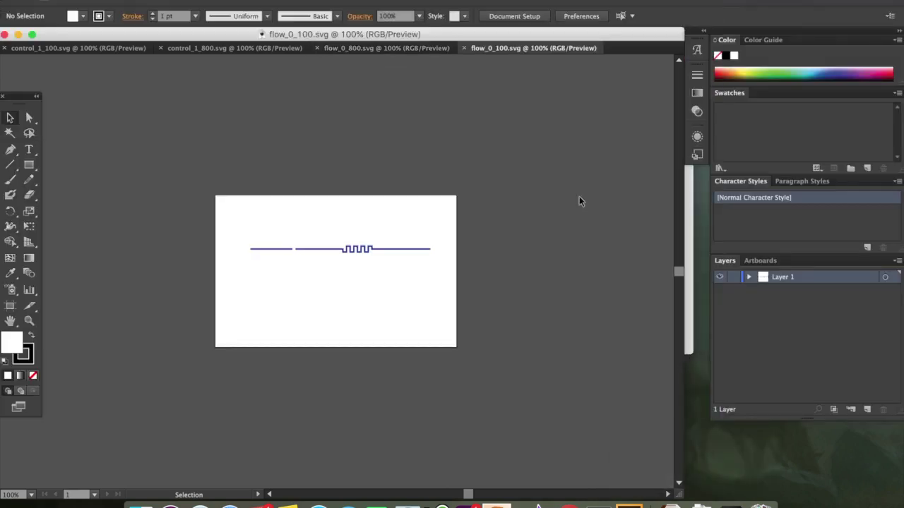